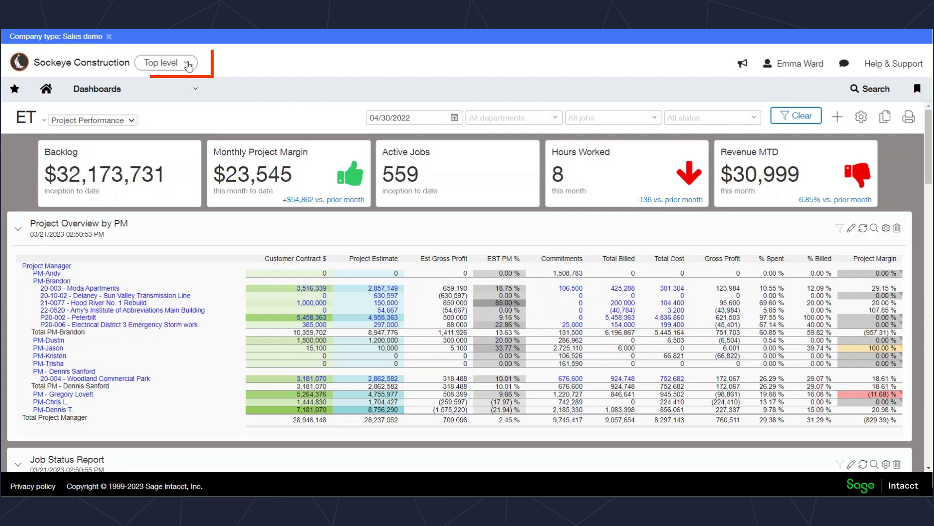
- Switch the dashboard's entity to E01--Sockeye Construction Services
left_click(187, 64)
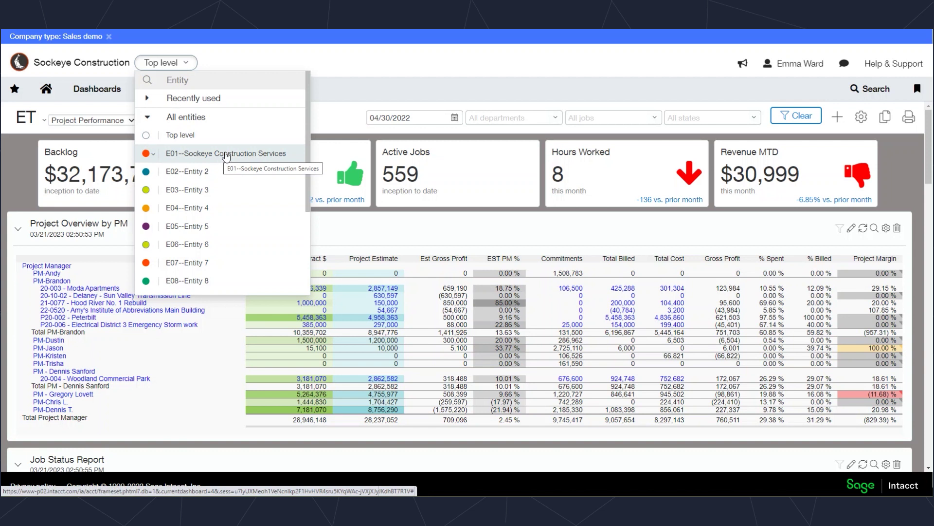
left_click(226, 154)
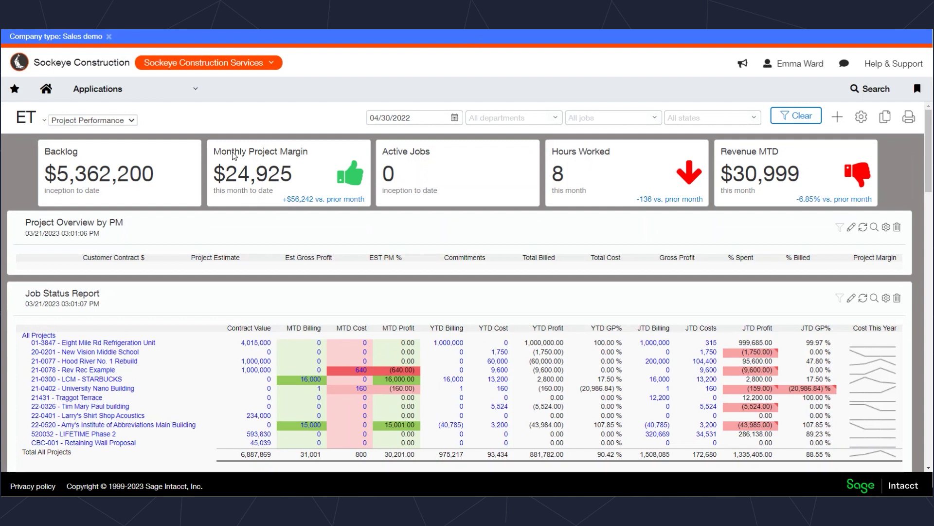
- Return the entity selector to Top level for the whole company
mouse_move(234, 156)
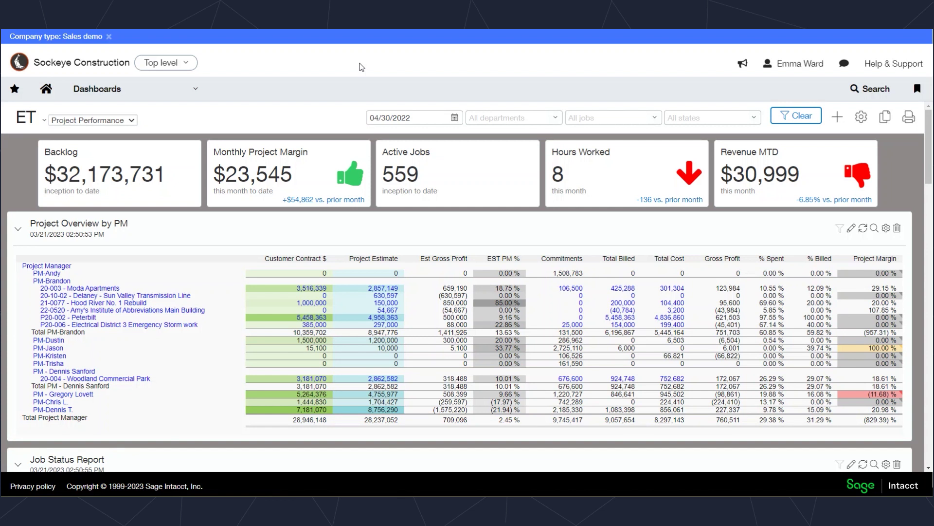
left_click(132, 120)
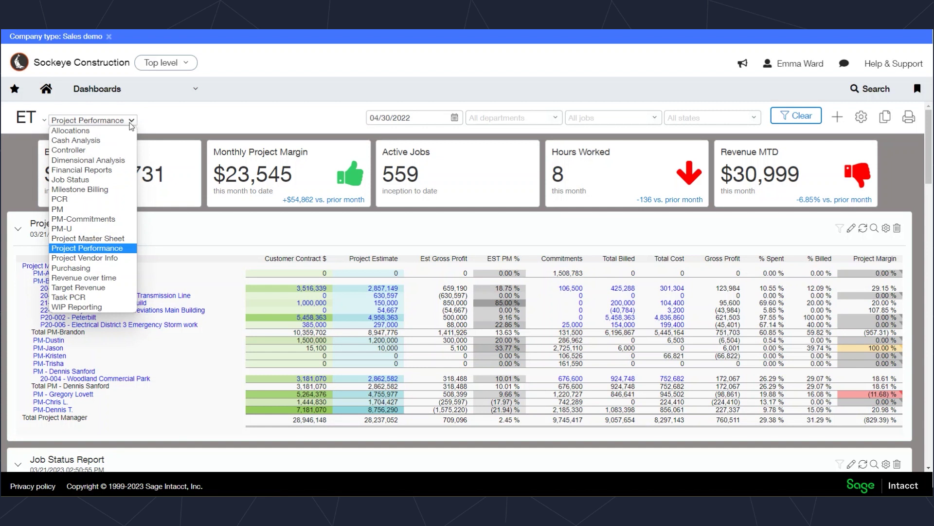
left_click(164, 121)
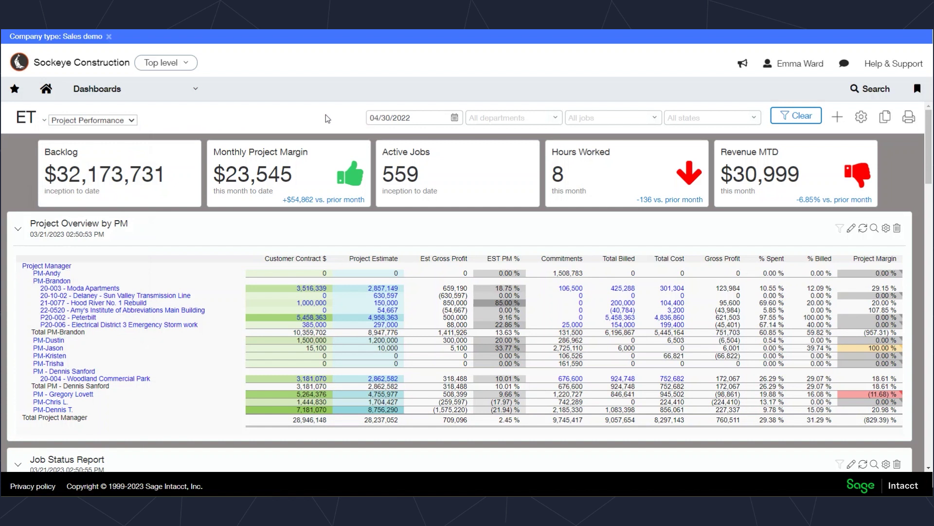
left_click(416, 116)
left_click(557, 118)
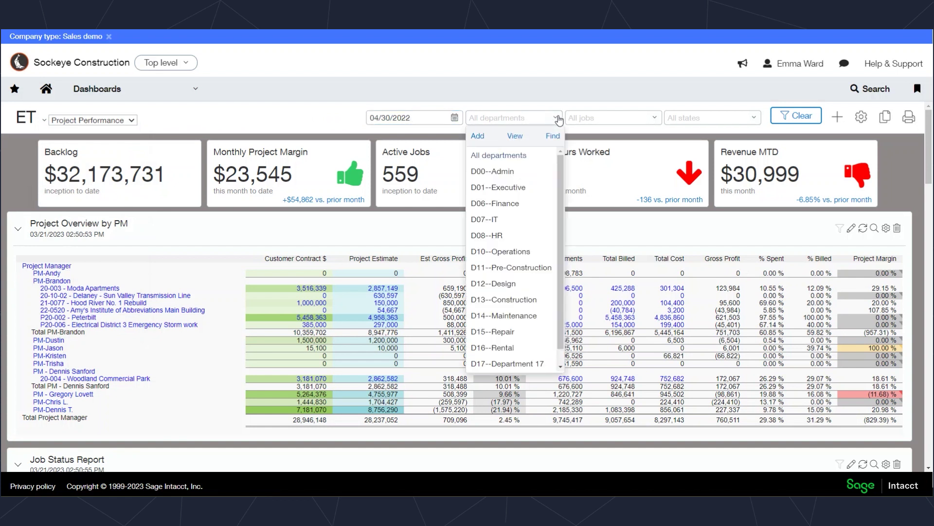
left_click(494, 284)
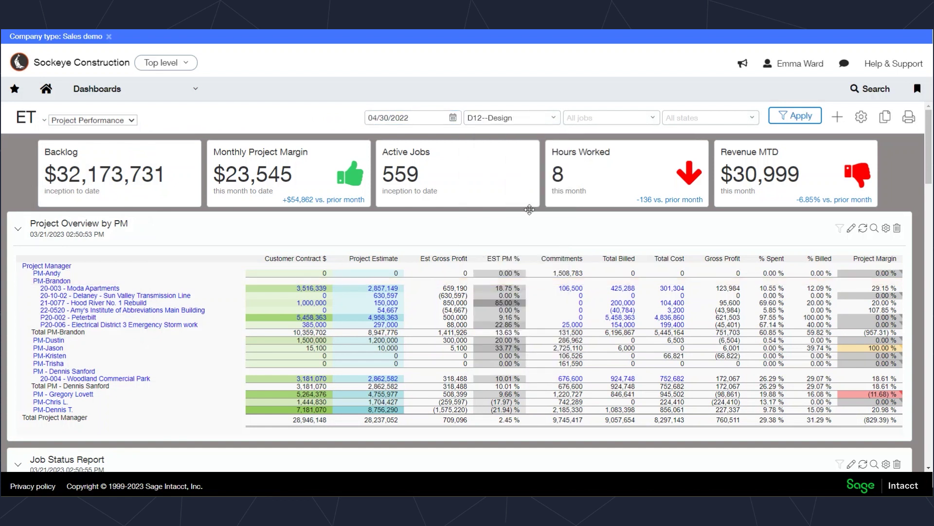
left_click(553, 122)
left_click(498, 154)
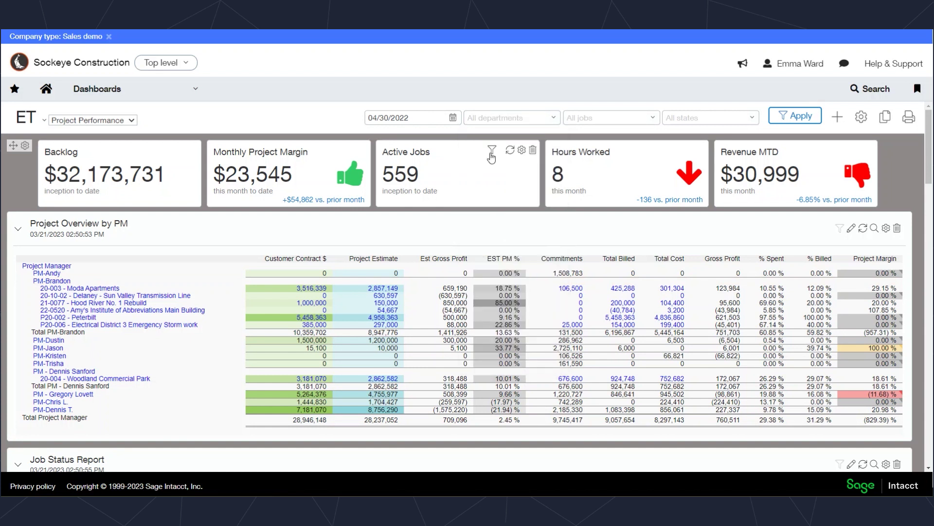
left_click(752, 118)
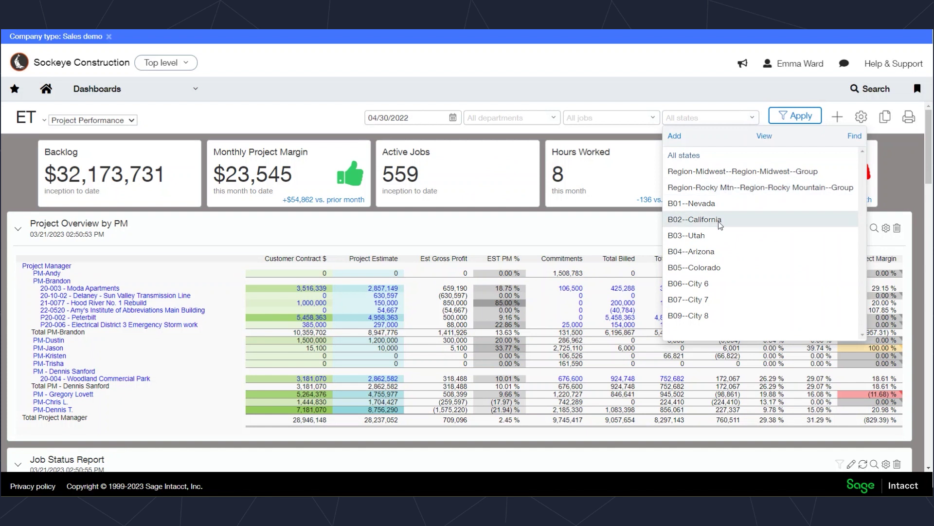
left_click(606, 118)
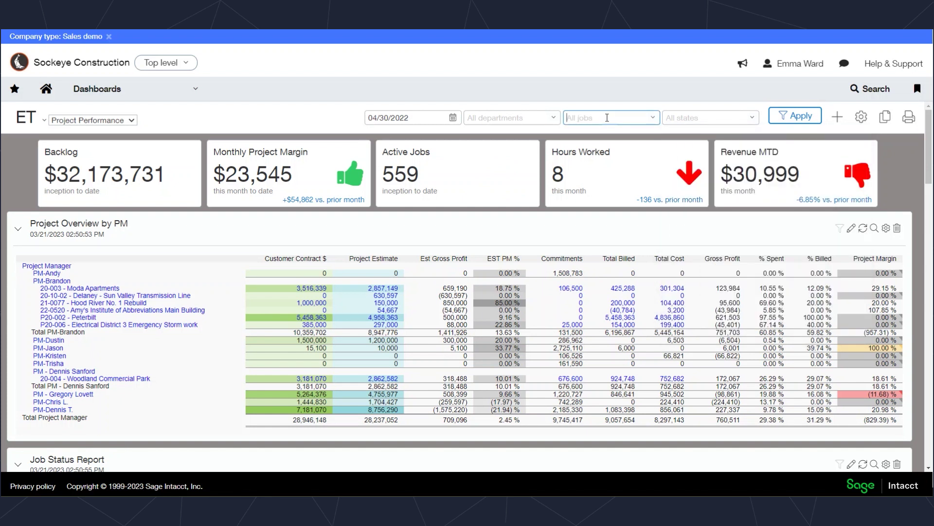
type("un")
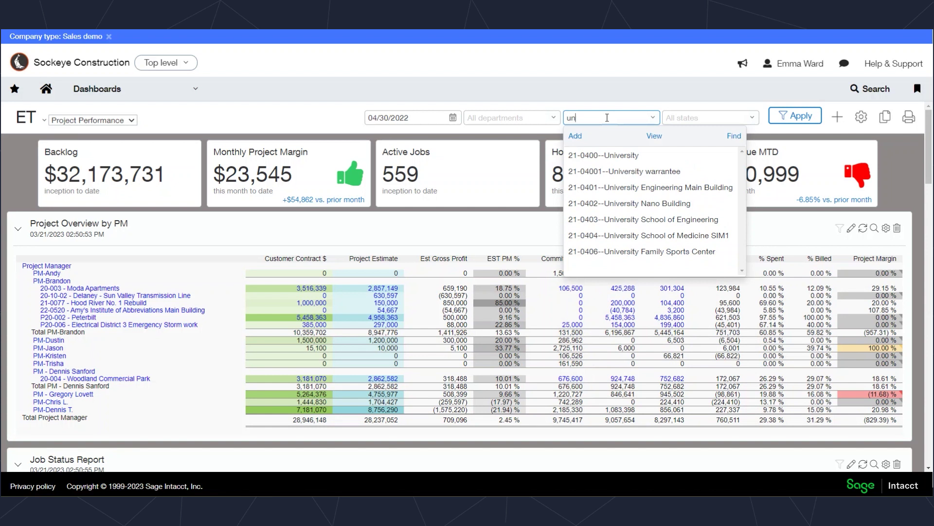
left_click(656, 189)
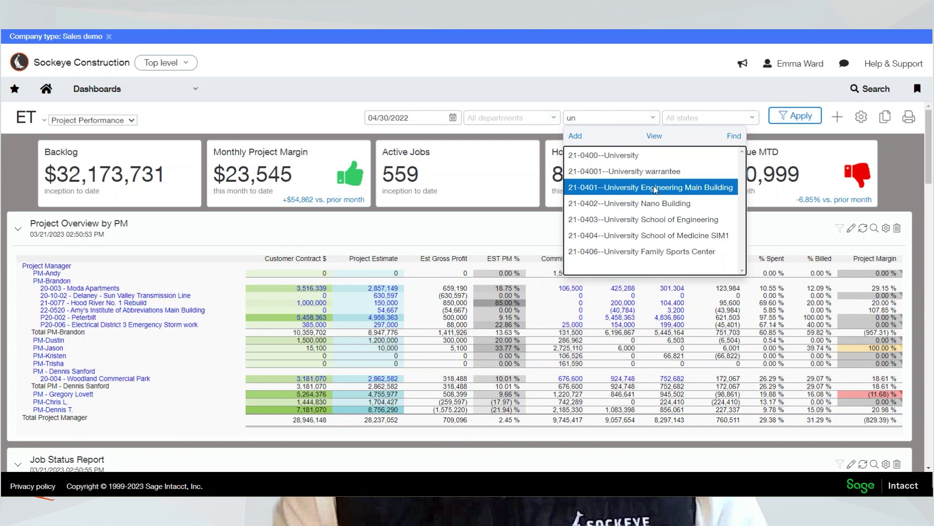
left_click(655, 189)
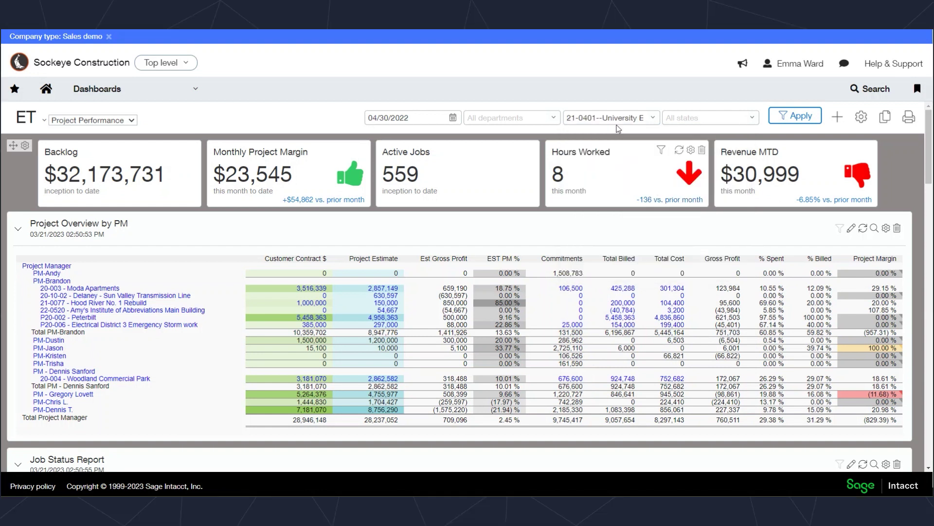
left_click(795, 119)
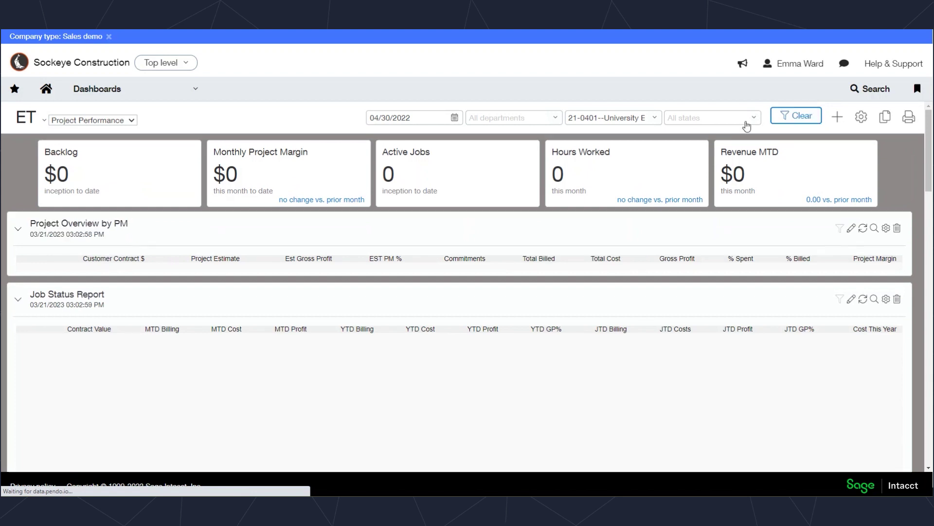
left_click(656, 118)
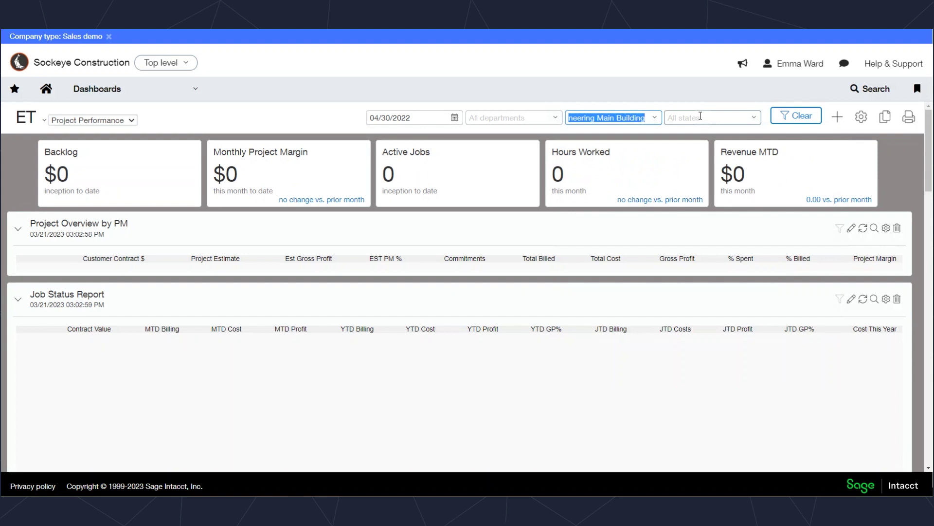
left_click(655, 118)
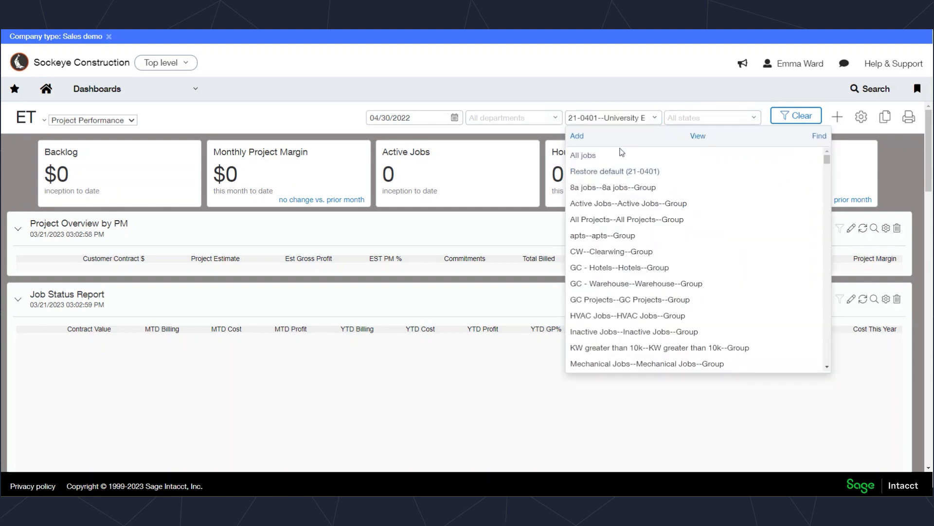
left_click(586, 155)
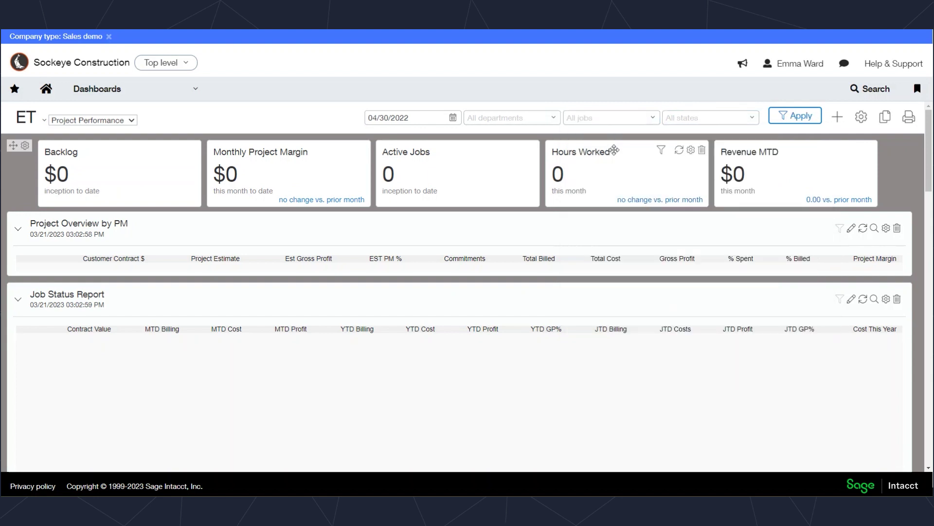
left_click(791, 115)
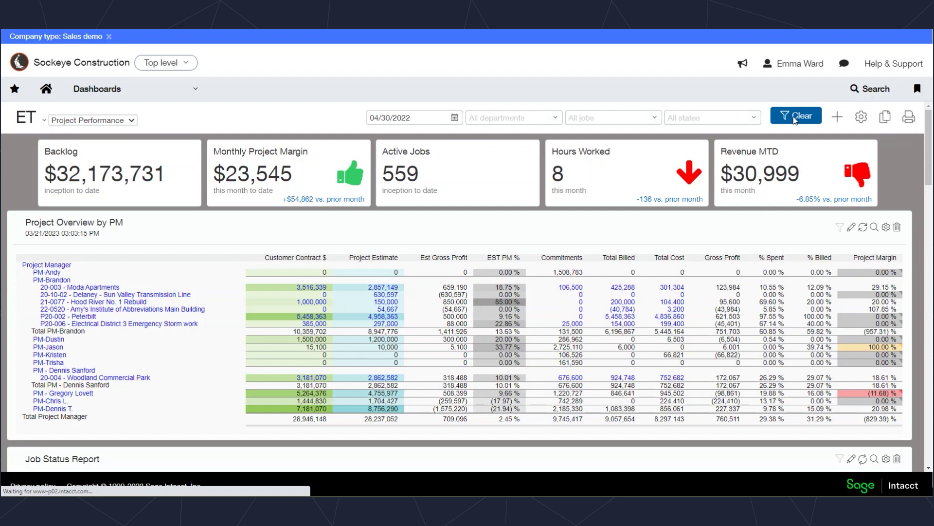
- Filter the dashboard to job 22-0520 Amy's Institute, then reset it to All jobs
left_click(589, 117)
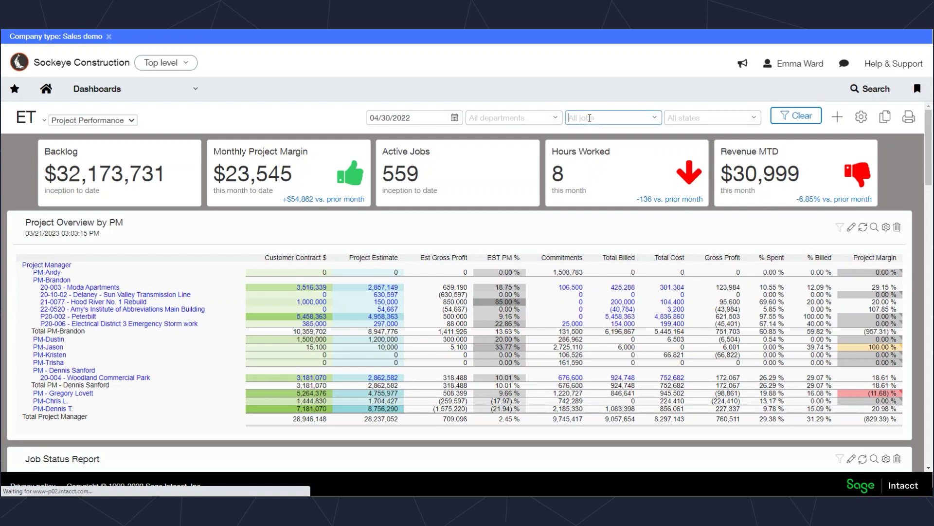
type("amy")
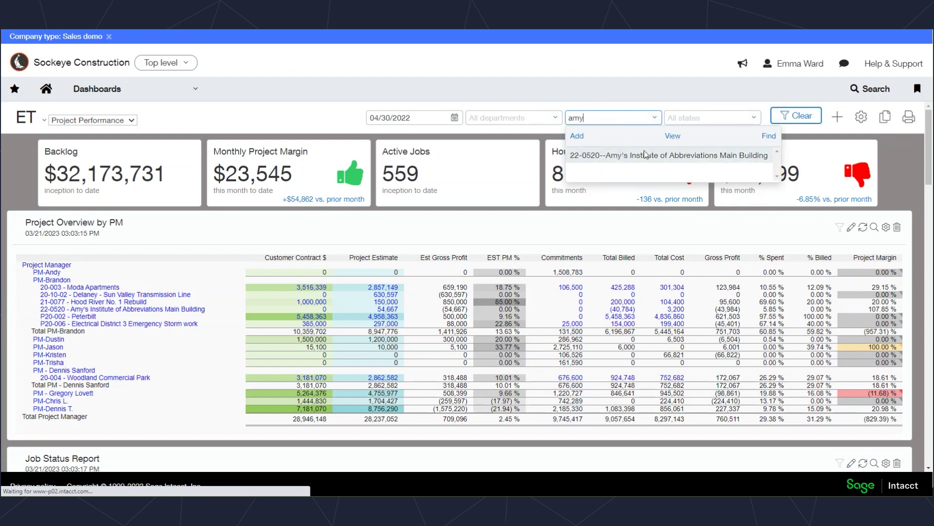
left_click(683, 154)
left_click(796, 117)
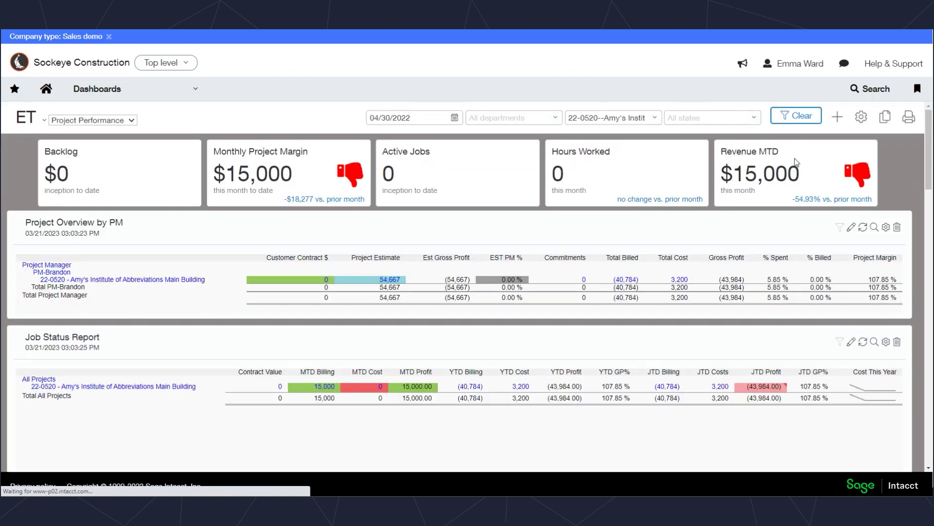
left_click(651, 119)
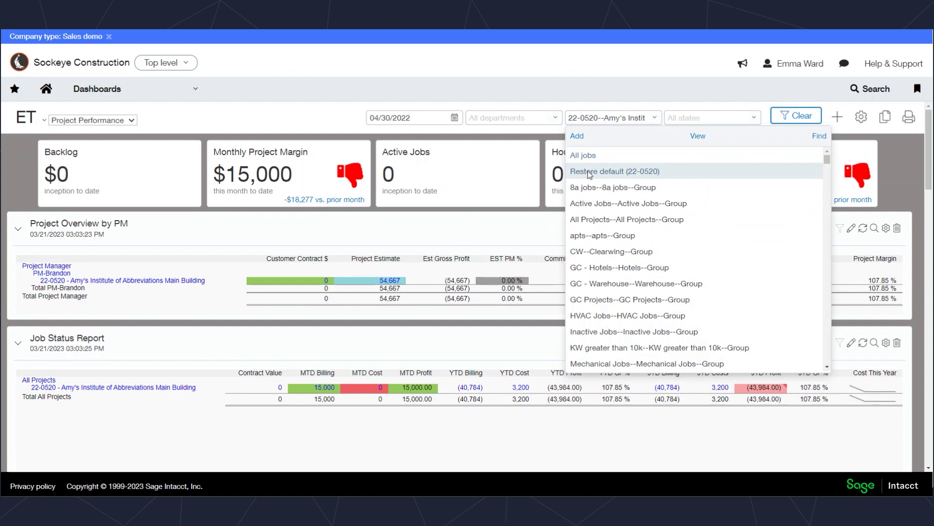
left_click(587, 155)
left_click(807, 115)
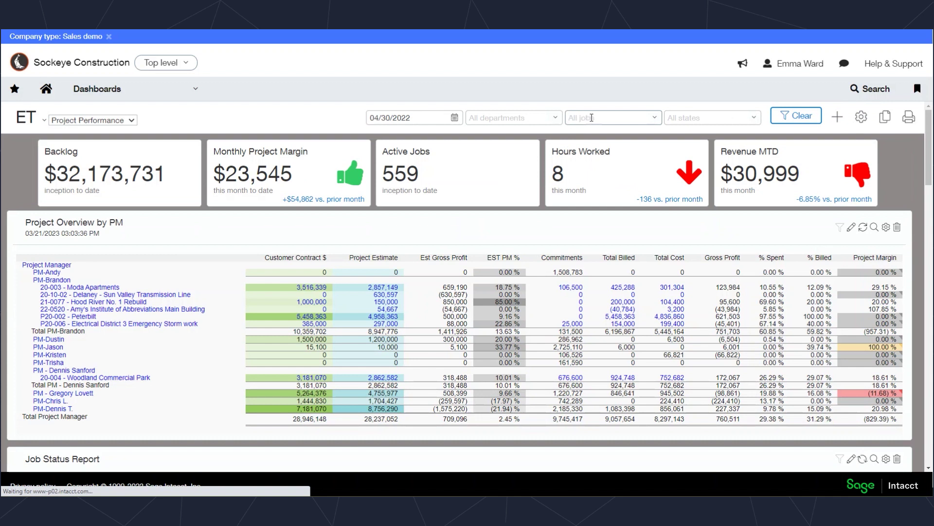
- Apply the 22-0520 Amy's Institute job filter again, then restore All jobs
left_click(621, 117)
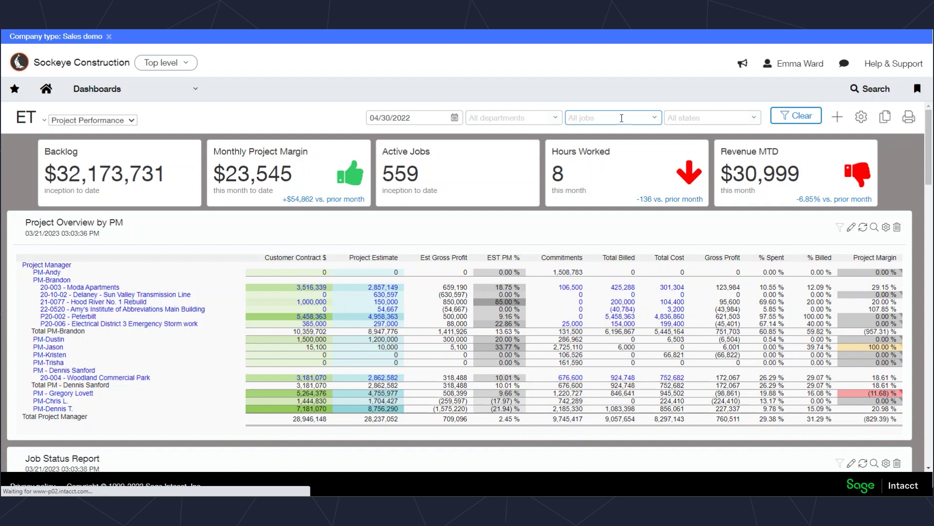
type("am")
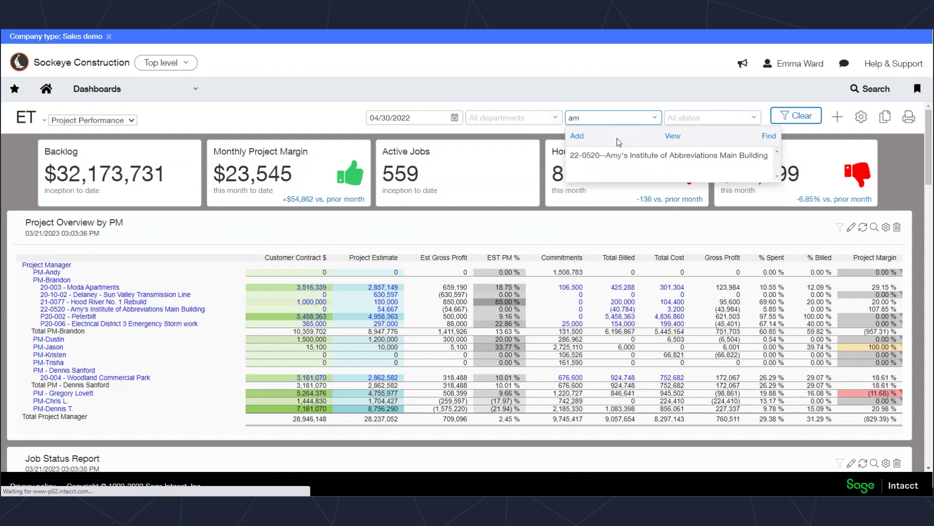
left_click(616, 154)
left_click(793, 119)
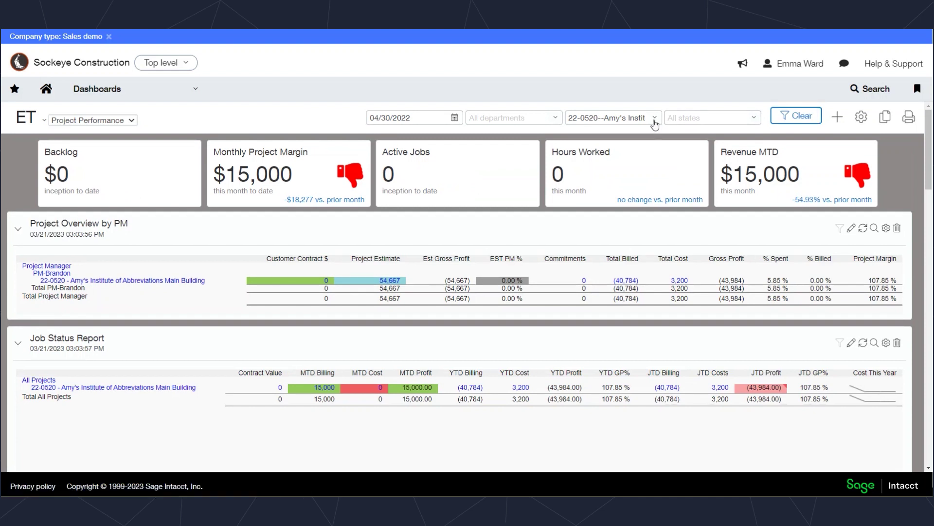
left_click(652, 119)
left_click(585, 156)
left_click(810, 116)
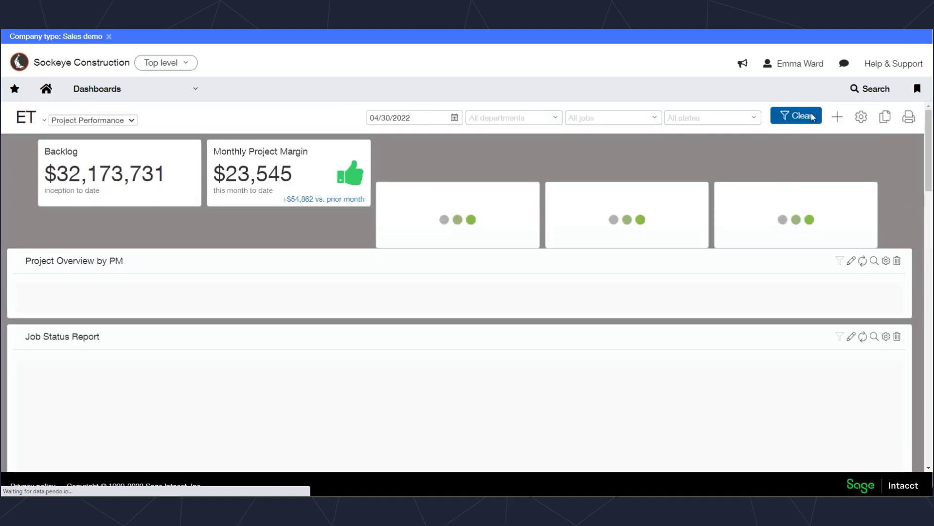
- Filter the dashboard jobs to the PM-Brandon--Group project manager group
left_click(610, 116)
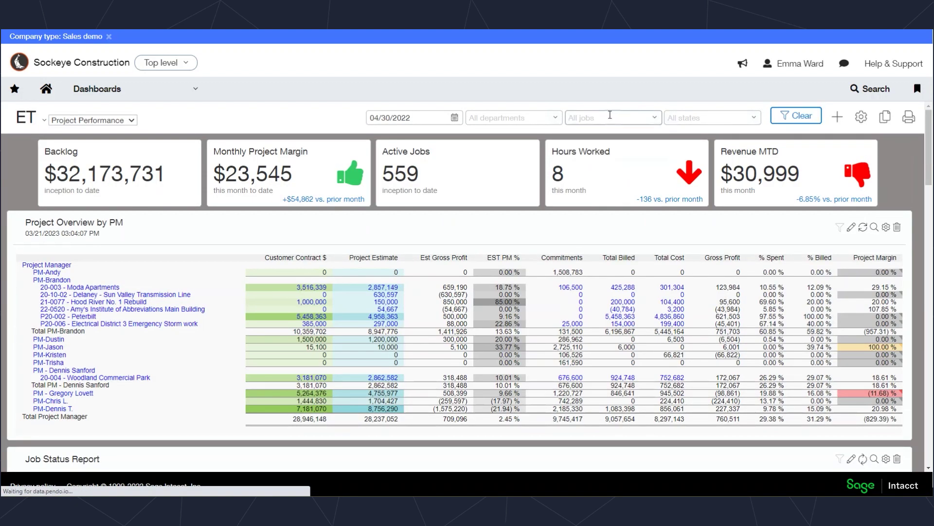
type("pm")
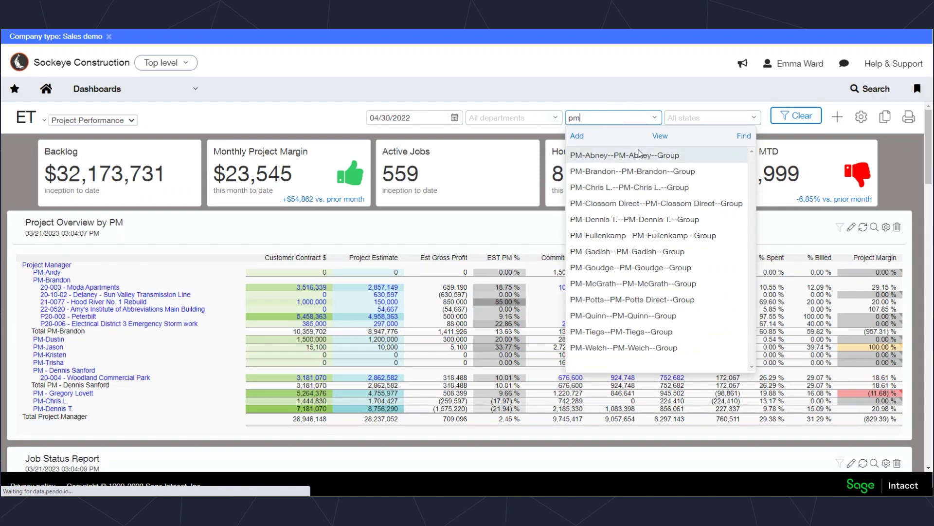
left_click(627, 171)
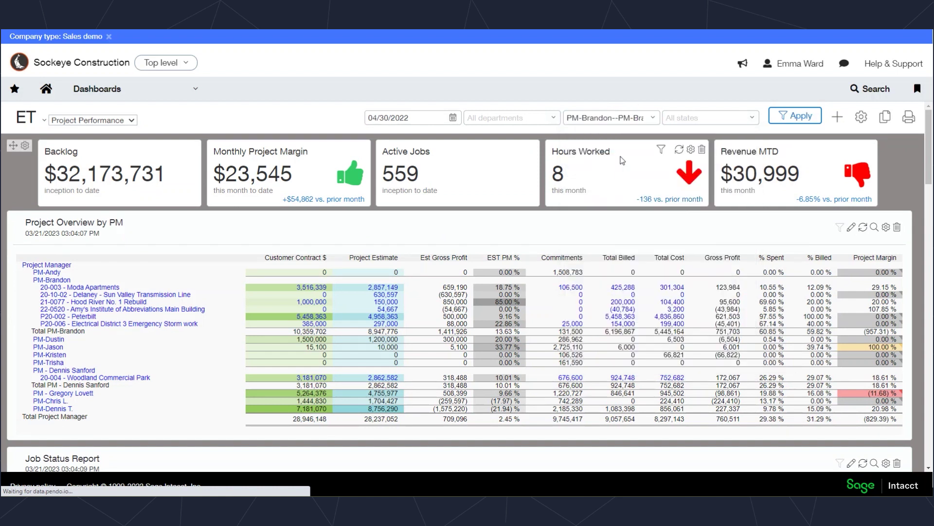
left_click(799, 118)
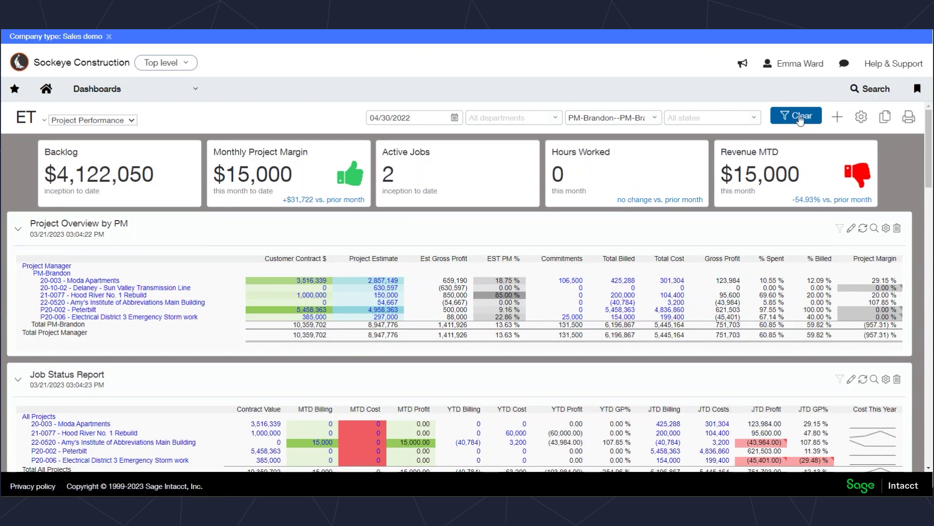
- Replace the PM-Brandon filter with the Type-Commercial job group
left_click(662, 122)
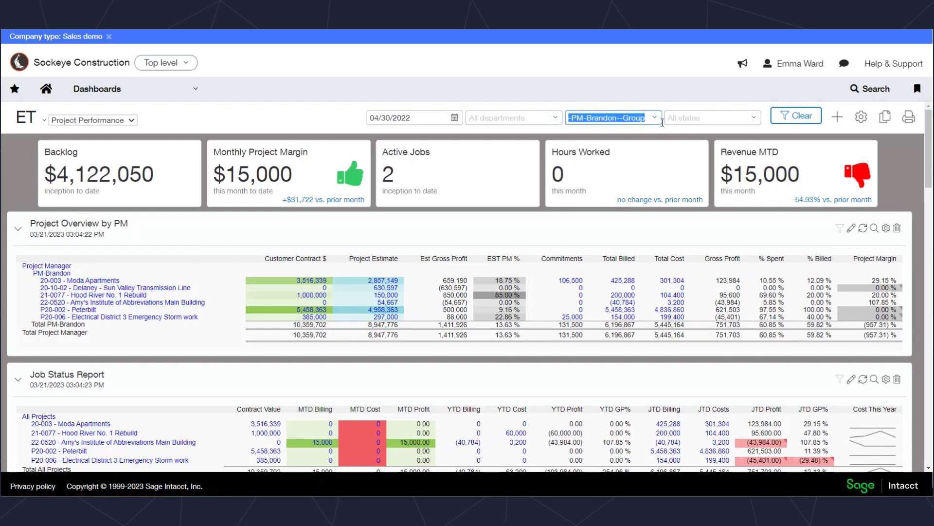
key("BackSpace")
type("ty")
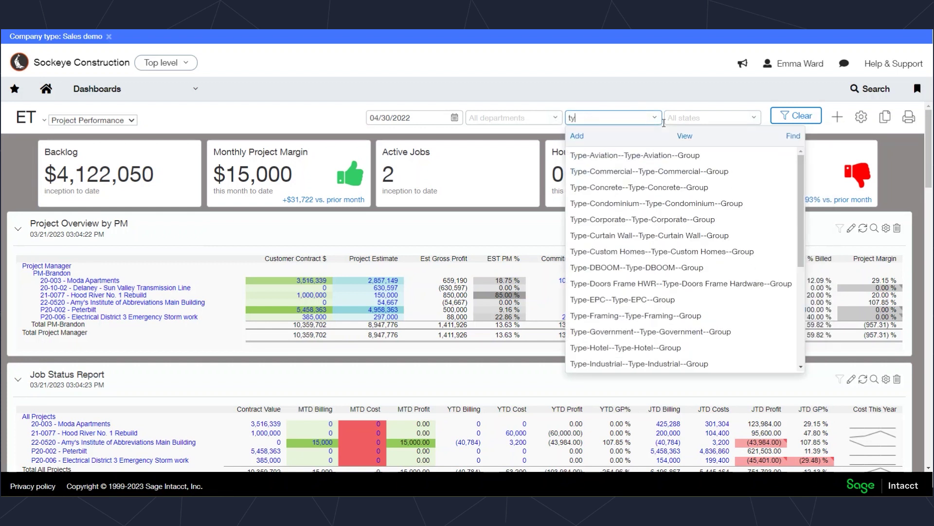
type("pe")
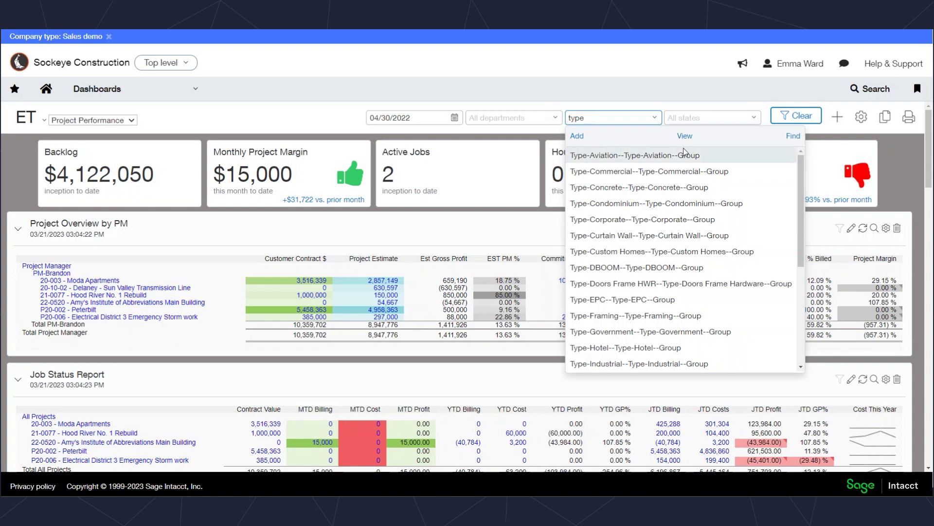
left_click(661, 171)
left_click(795, 116)
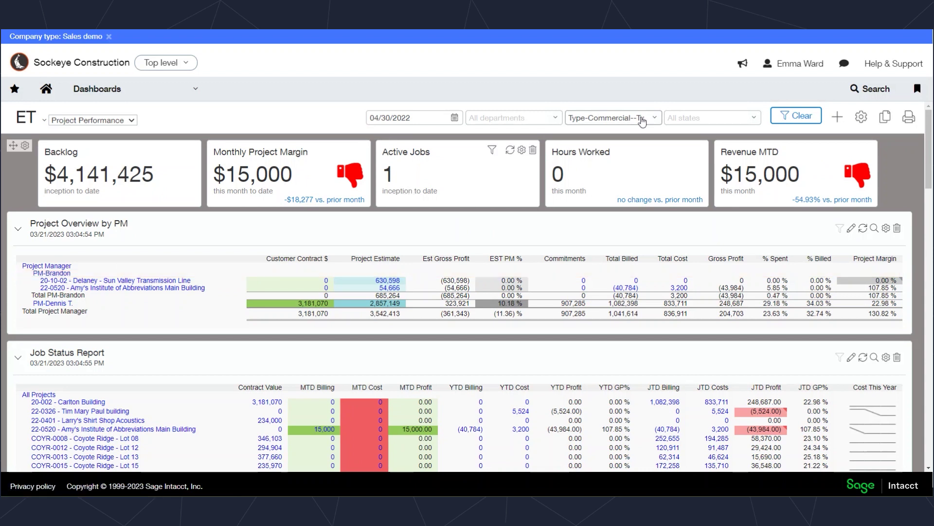
- Reset the job filter to All jobs and reload the dashboard
left_click(658, 121)
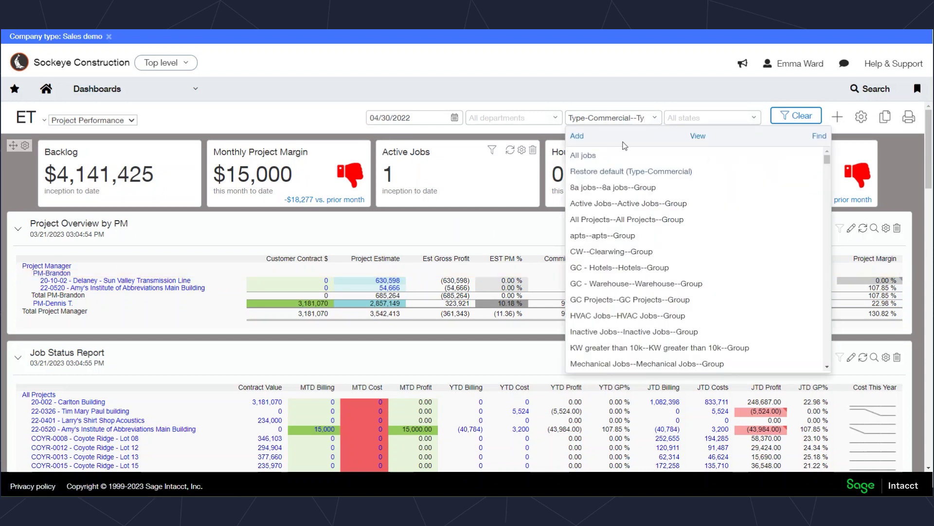
left_click(577, 155)
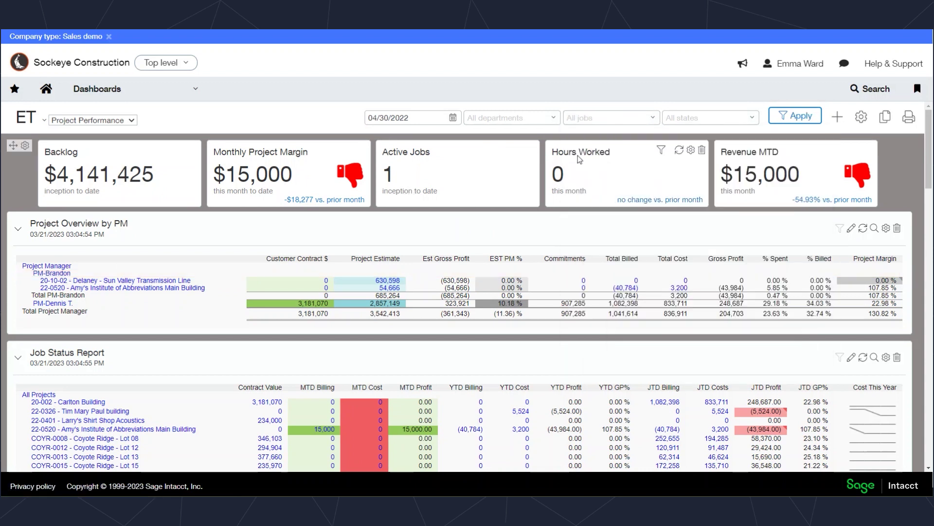
left_click(804, 118)
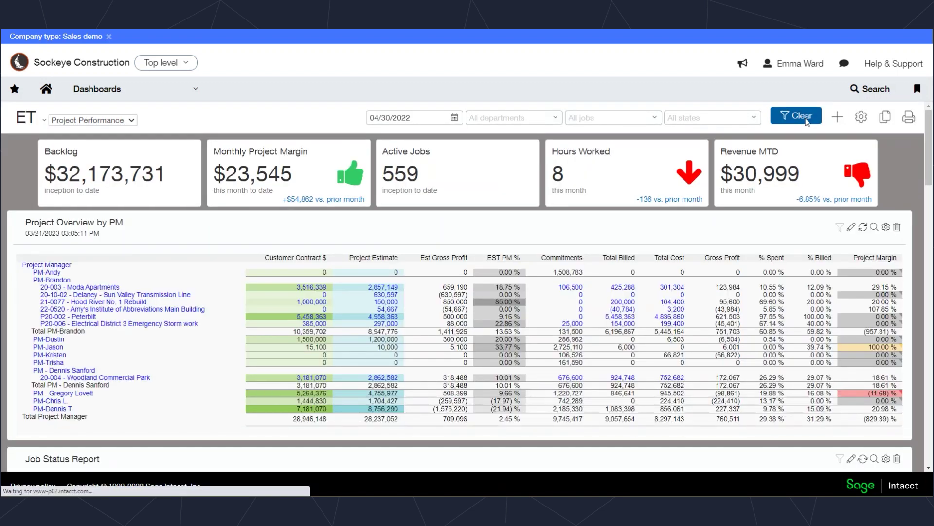
- View the $23,545 Monthly Project Margin breakdown enlarged to show March and April, then close it
left_click(250, 171)
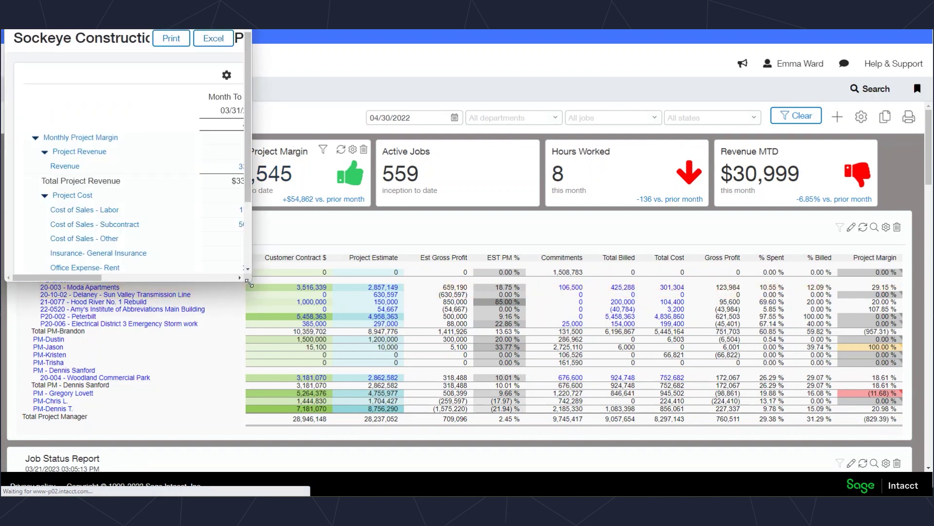
left_click_drag(252, 281, 649, 432)
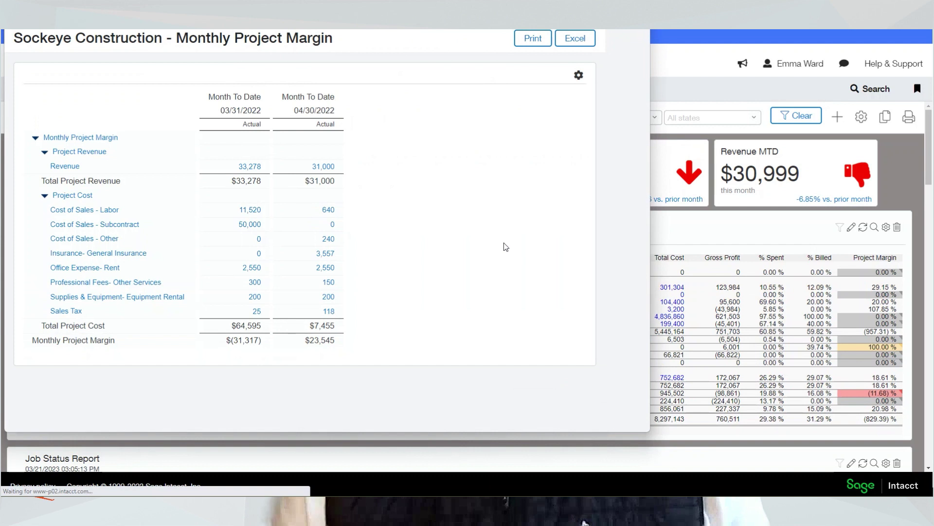
left_click(533, 38)
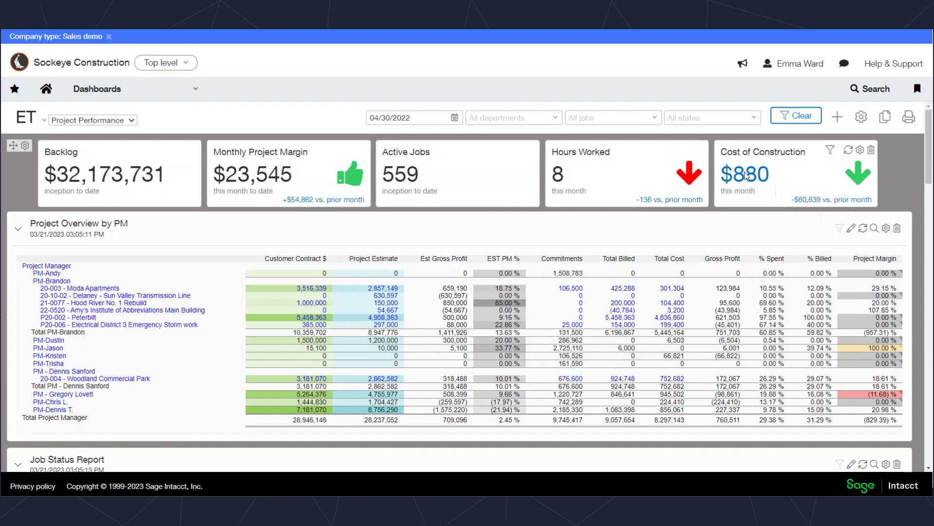
- Open the $880 Cost of Construction breakdown and enlarge it to show both months
left_click(746, 175)
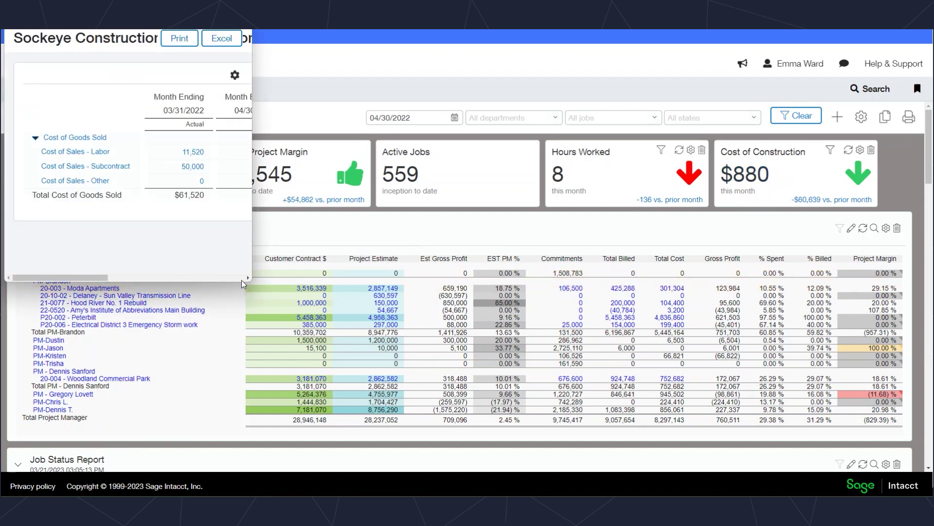
left_click_drag(250, 281, 640, 383)
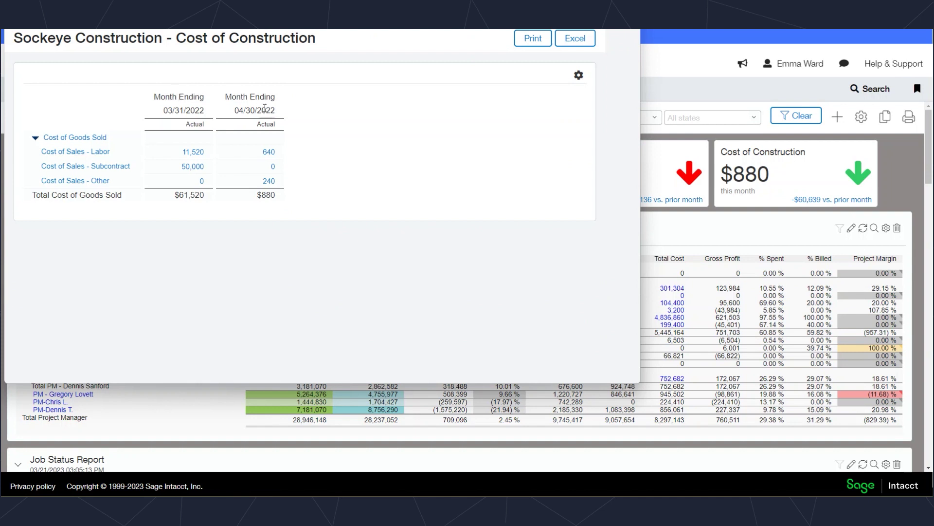
left_click(268, 153)
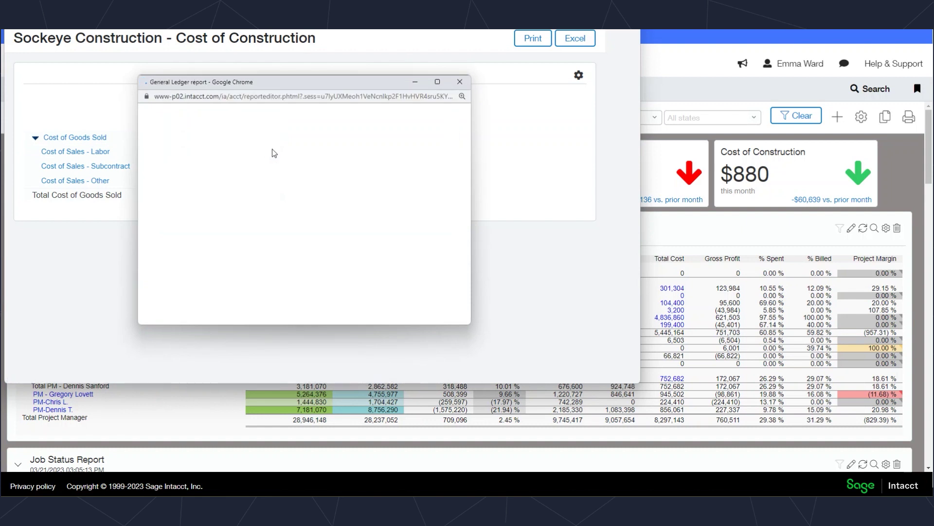
left_click(439, 82)
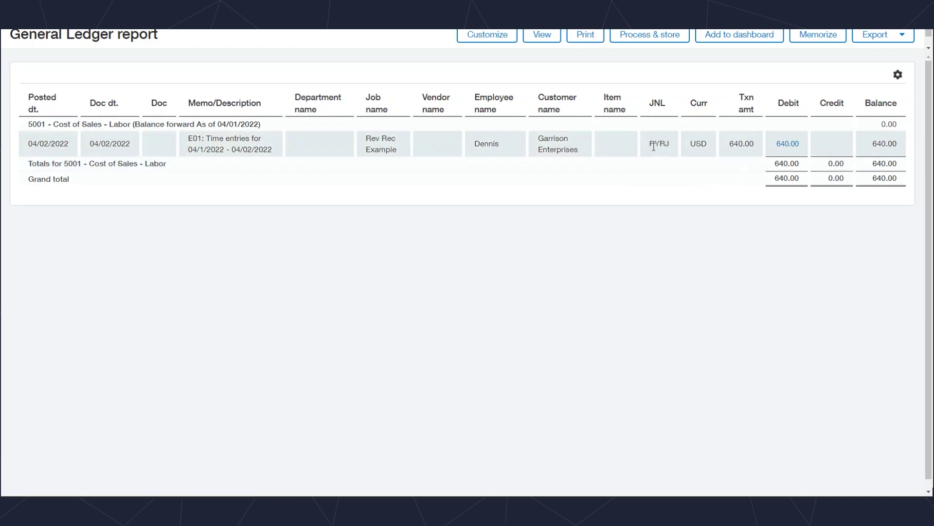
left_click(788, 144)
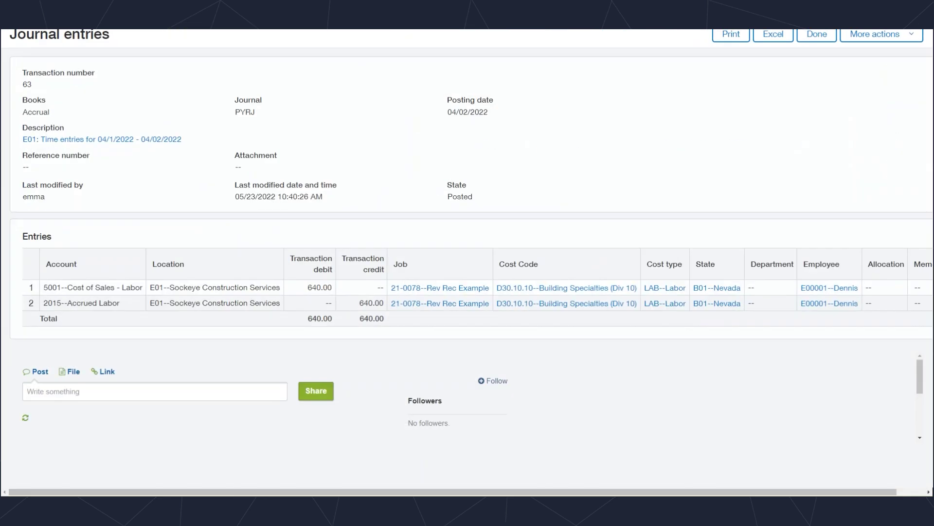
left_click(123, 141)
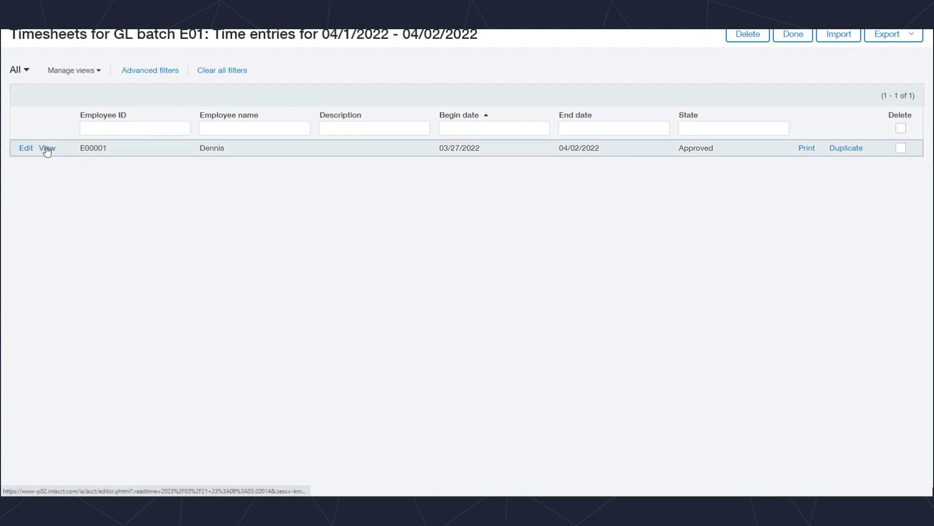
left_click(47, 149)
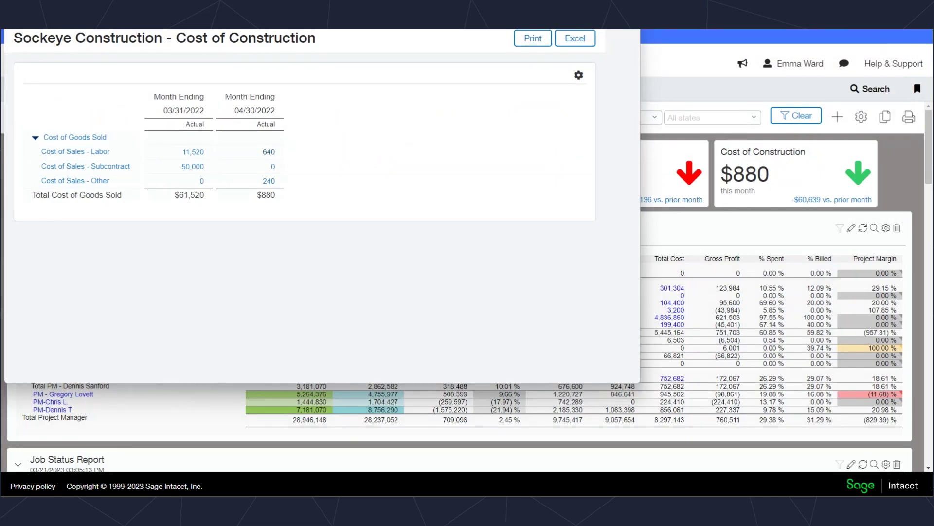
- Drill from April's 240 other cost through the 80.13 debit to Bill IN57539's entry lines
left_click(269, 185)
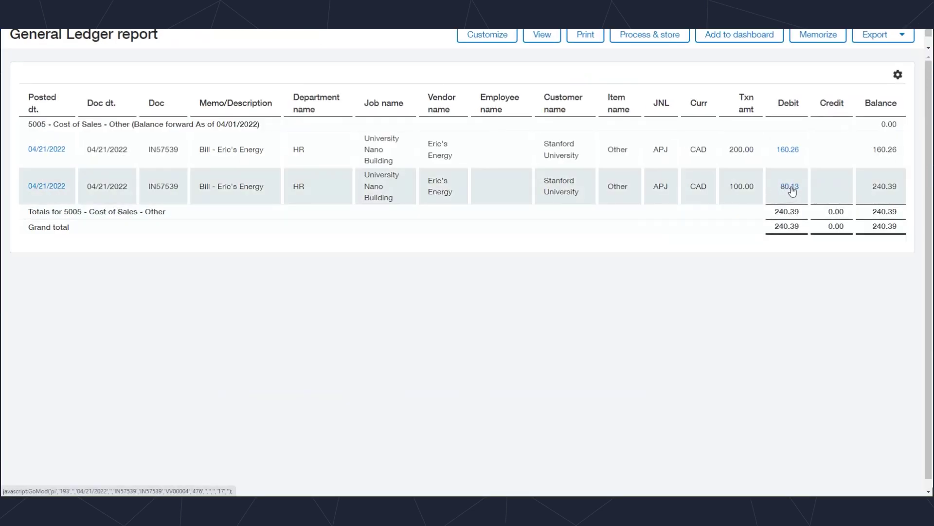
left_click(789, 187)
scroll(438, 234, "down", 1)
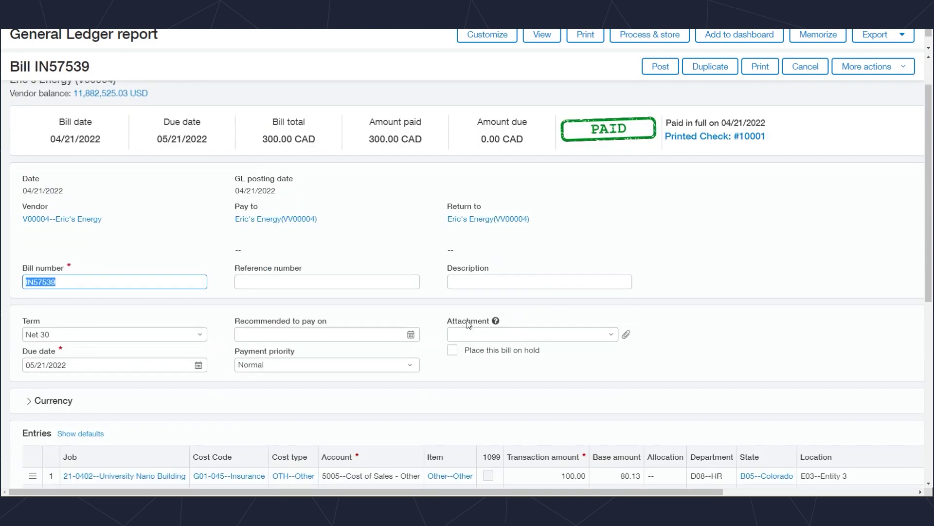
double_click(486, 319)
scroll(479, 292, "down", 2)
scroll(584, 233, "down", 4)
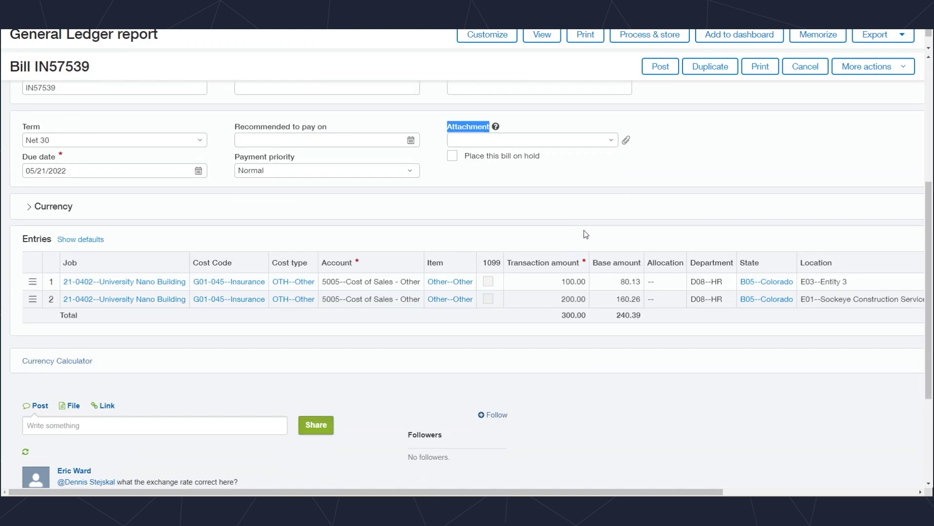
- Post a comment on the bill tagging a colleague: 'review this transaction'
left_click(51, 329)
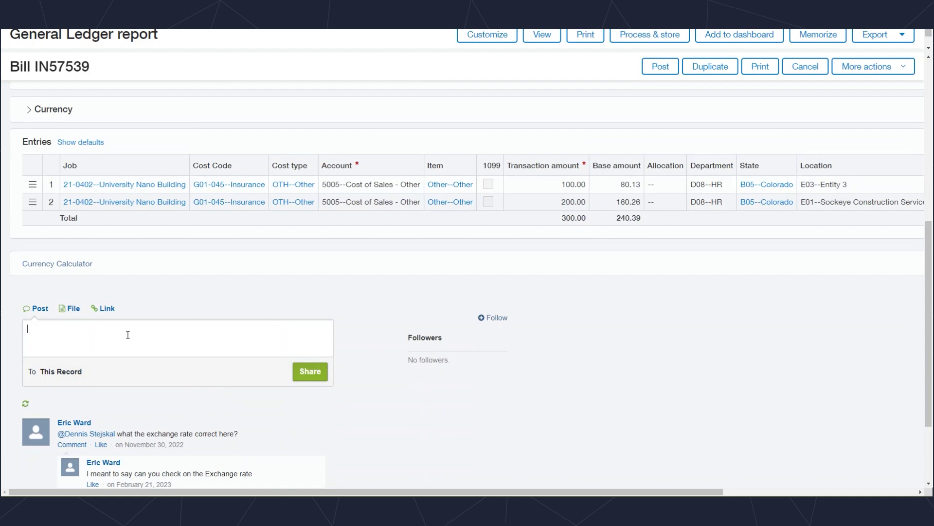
type("@k")
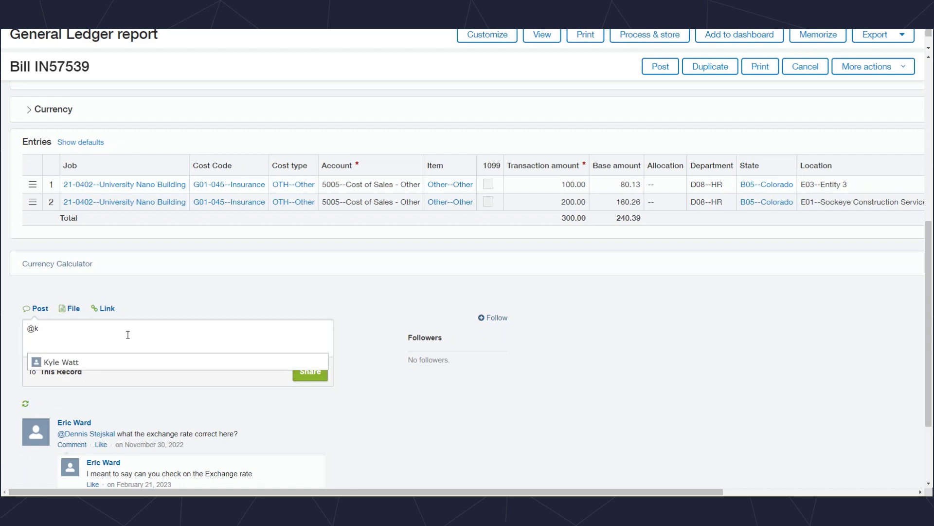
type("yle")
left_click(80, 360)
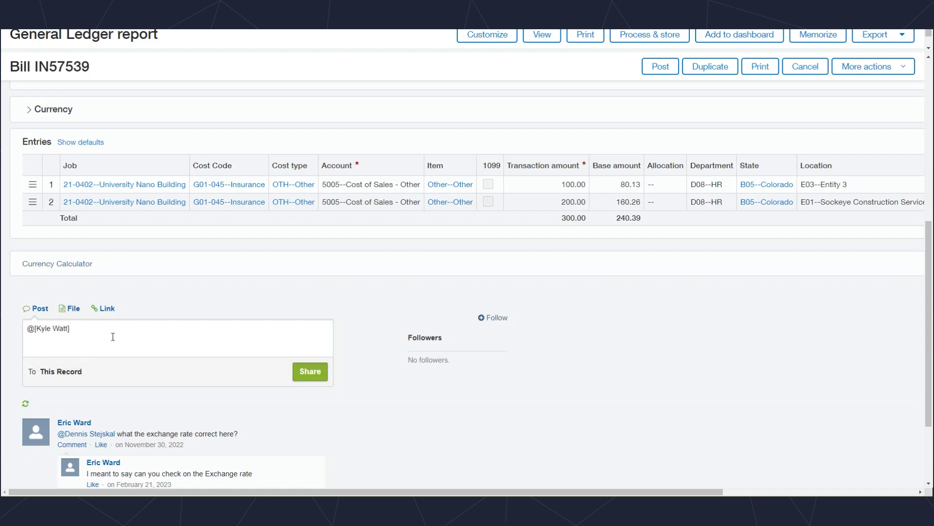
type("can you review this transaction")
left_click(310, 372)
- Return to the top of the bill and focus the Attachment field
scroll(560, 375, "up", 5)
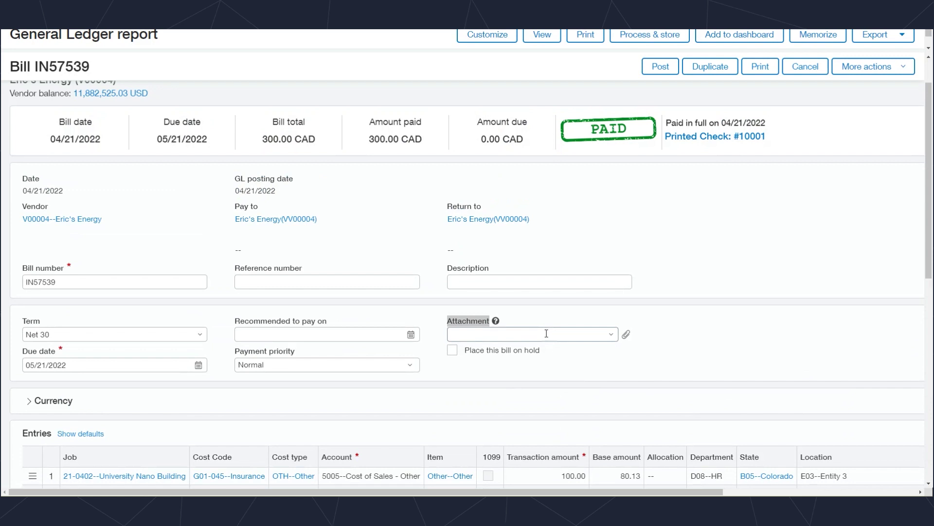
left_click(547, 333)
scroll(611, 317, "up", 2)
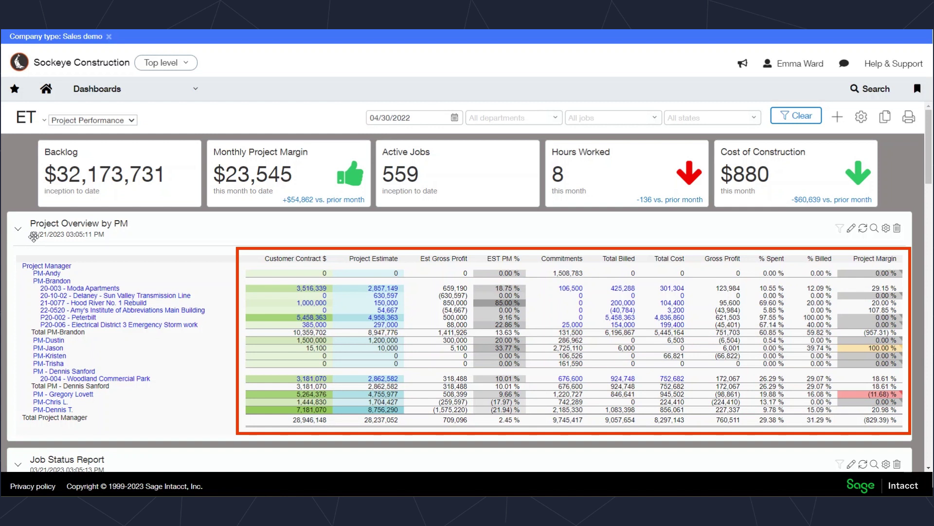
left_click(103, 303)
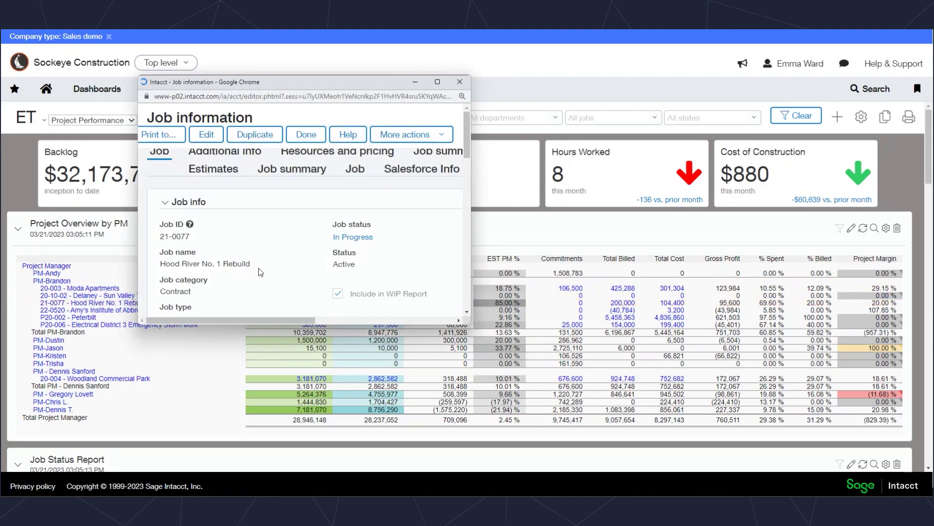
left_click(436, 82)
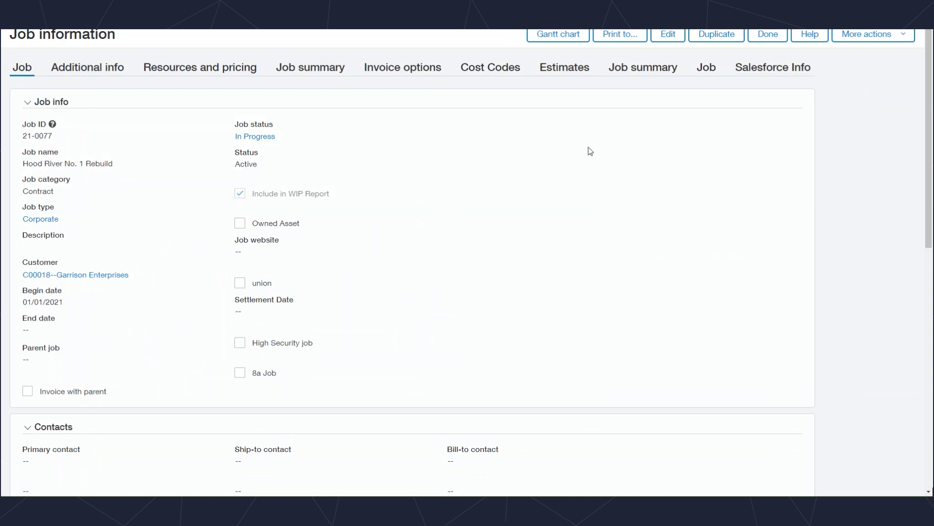
left_click(664, 35)
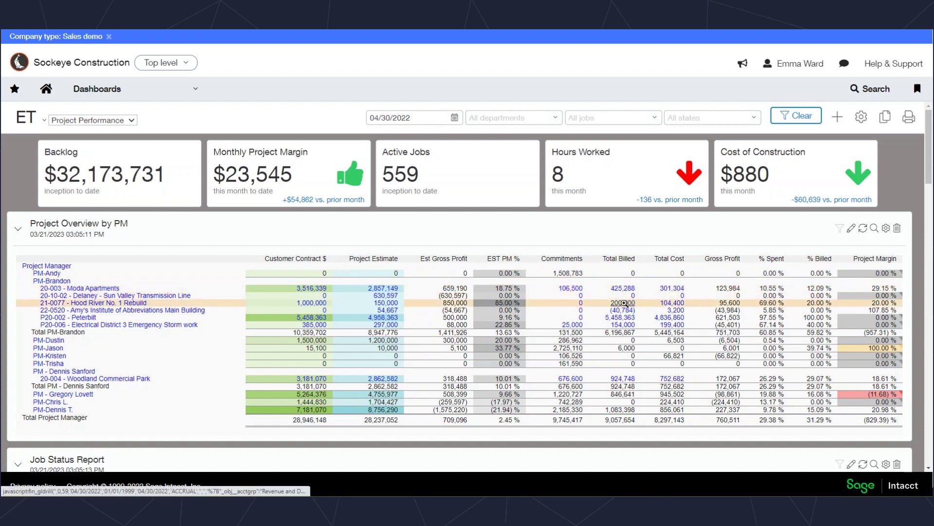
left_click(677, 316)
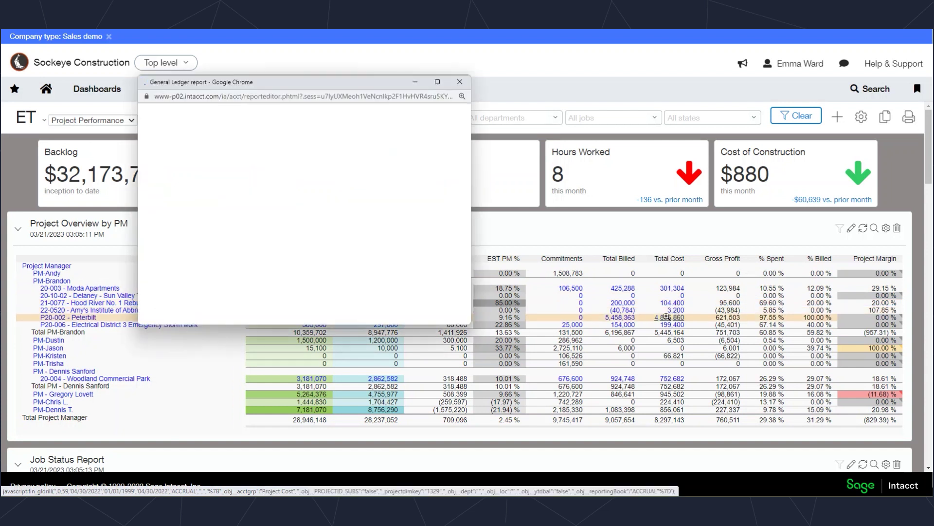
left_click(440, 84)
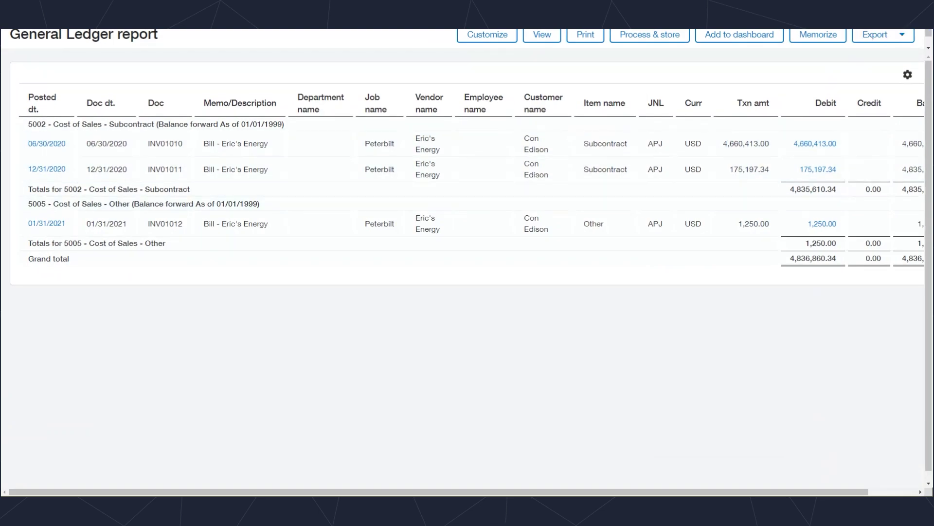
key("ctrl+w")
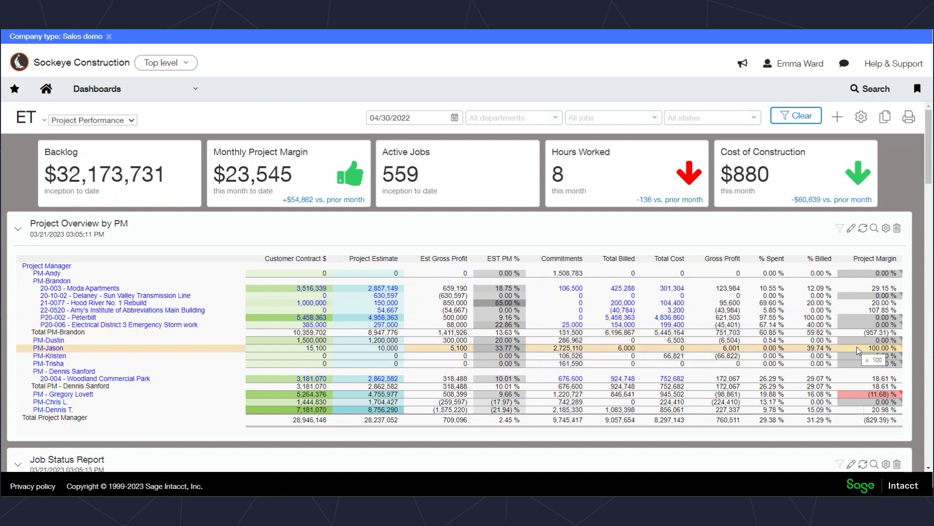
- Scroll down the dashboard past the Job Status Report to Vendor Aging and Project Margin
scroll(858, 350, "down", 3)
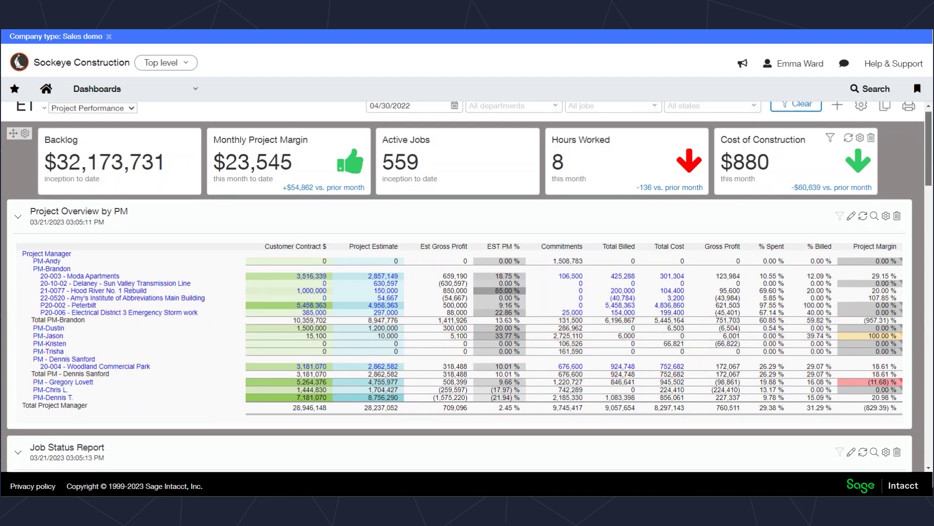
scroll(858, 350, "down", 3)
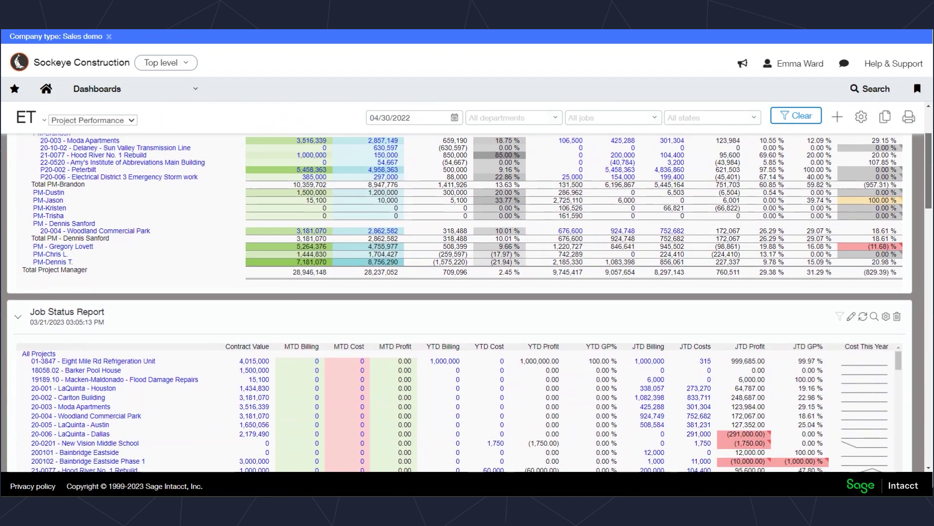
scroll(858, 350, "down", 2)
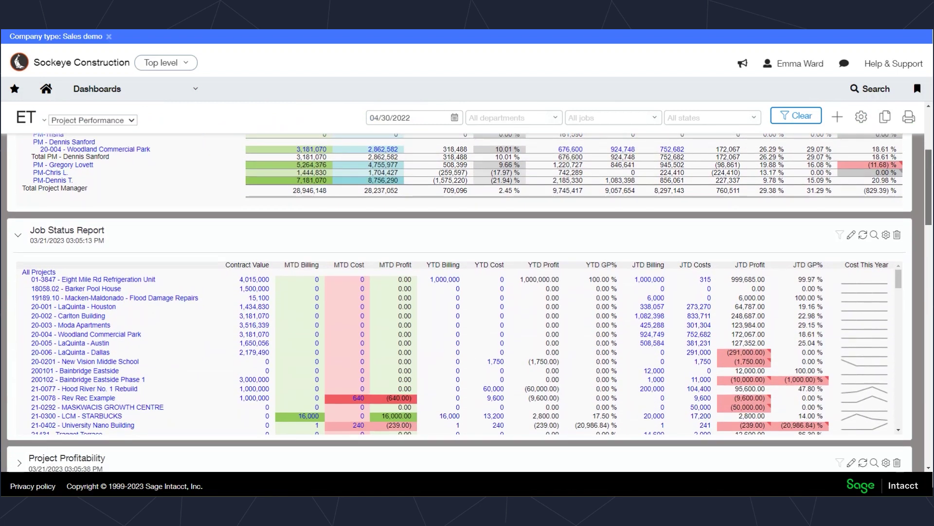
scroll(459, 302, "down", 1)
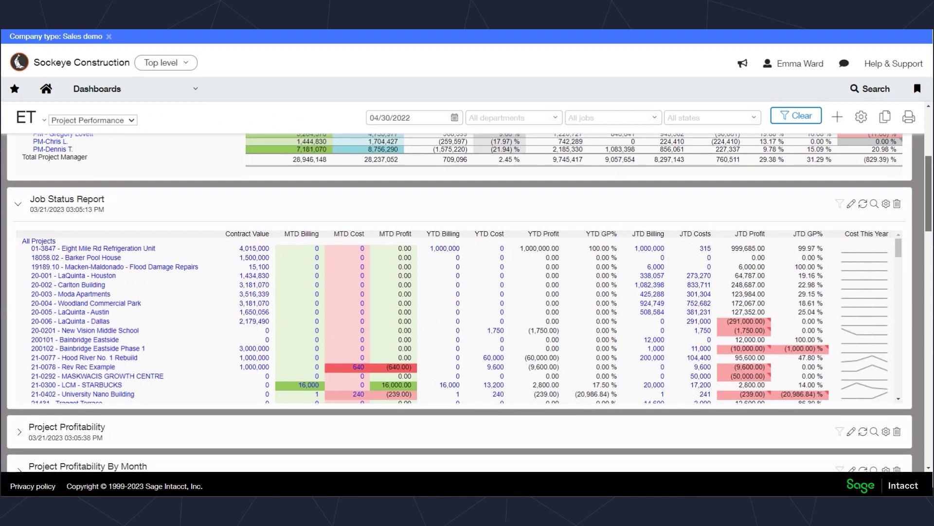
scroll(459, 302, "down", 1)
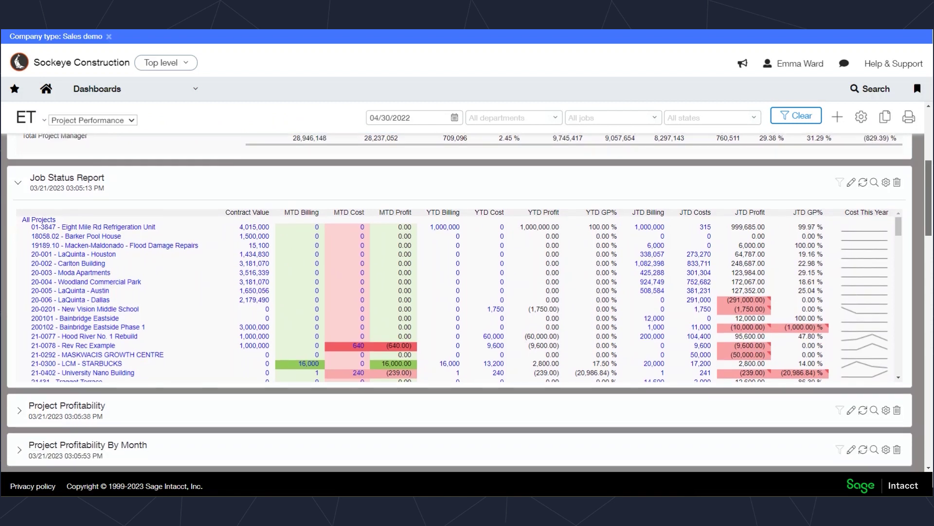
scroll(459, 302, "down", 3)
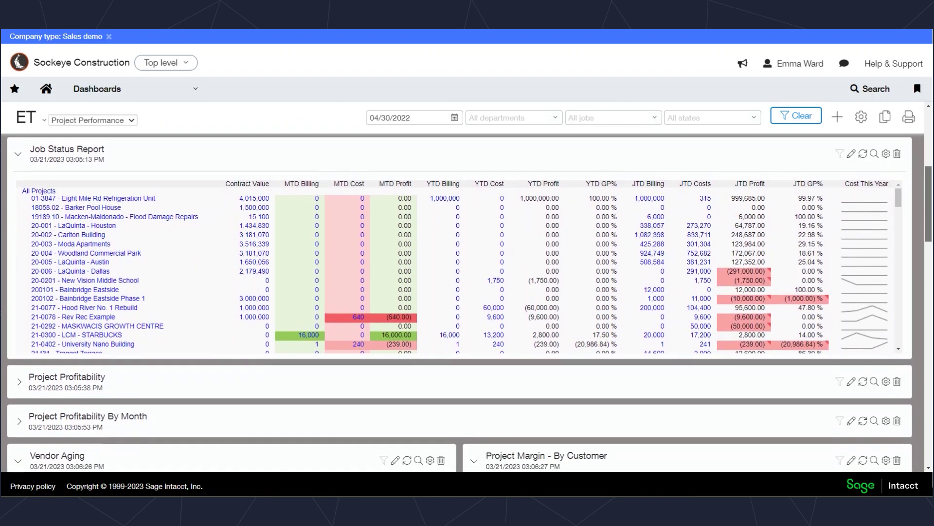
scroll(459, 302, "down", 5)
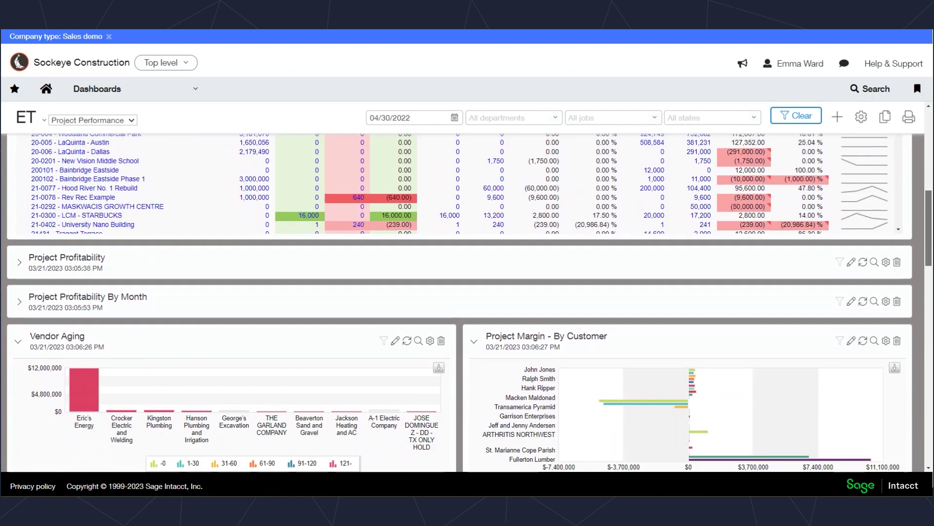
scroll(459, 302, "down", 6)
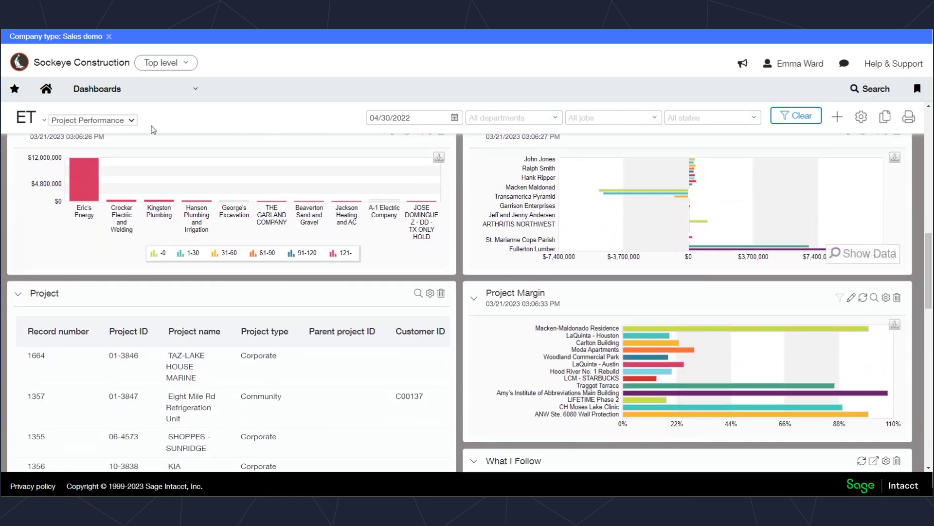
- Switch the dashboard from Project Performance to PM
left_click(131, 120)
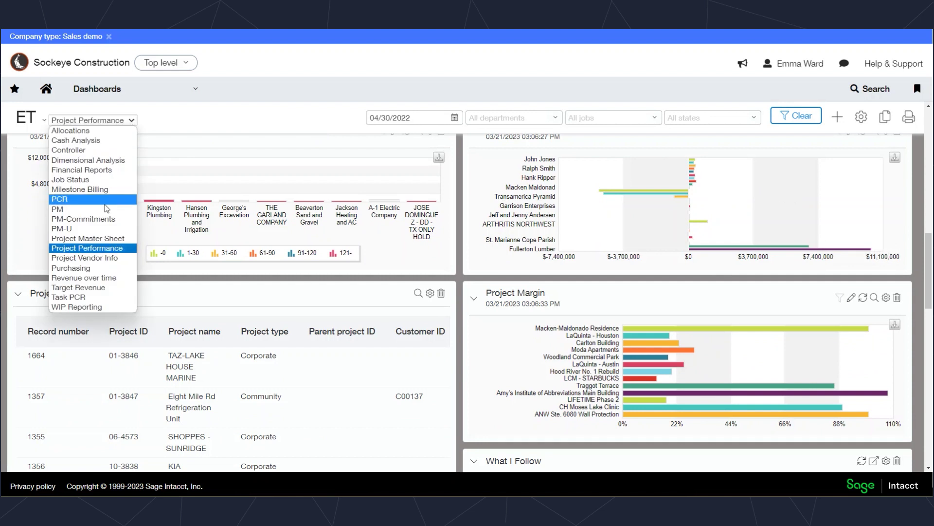
left_click(57, 209)
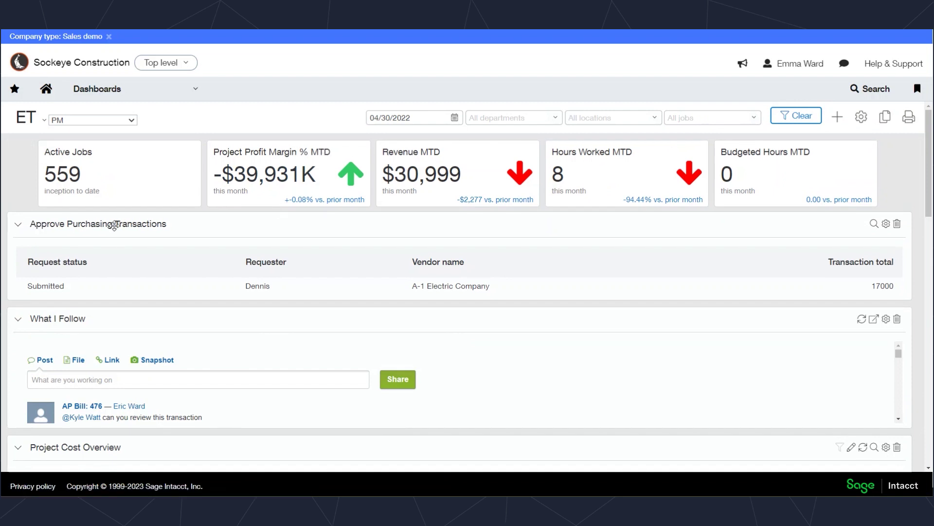
- Scroll through the PM dashboard, return to the top, and open the main navigation menu
scroll(176, 277, "down", 4)
scroll(181, 288, "down", 1)
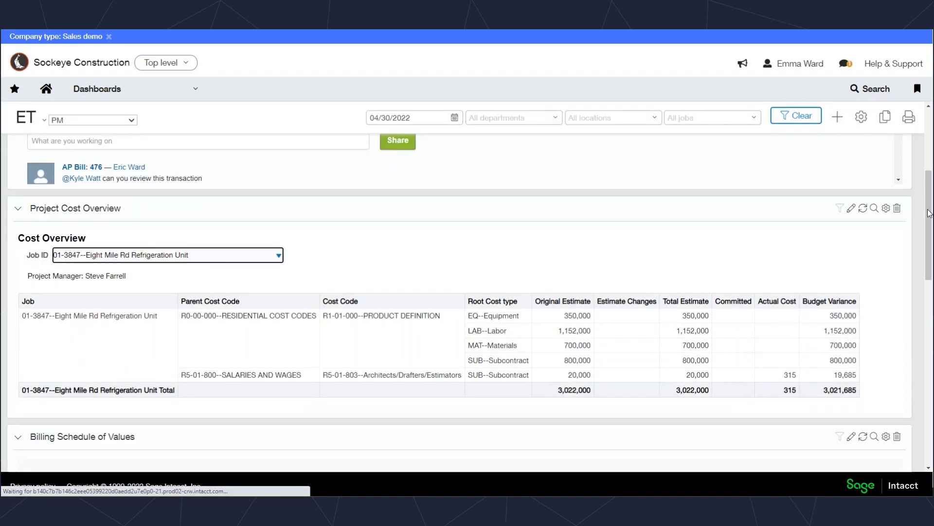
left_click_drag(930, 210, 930, 150)
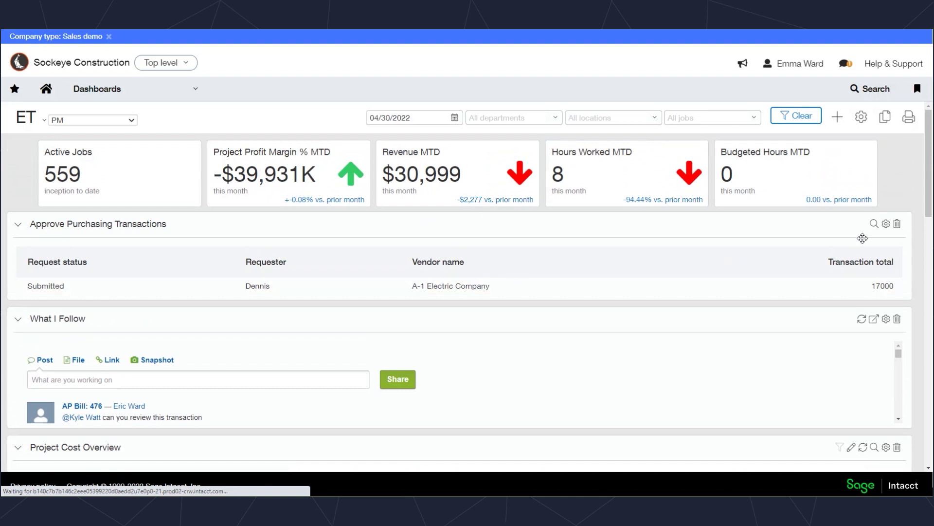
left_click(199, 92)
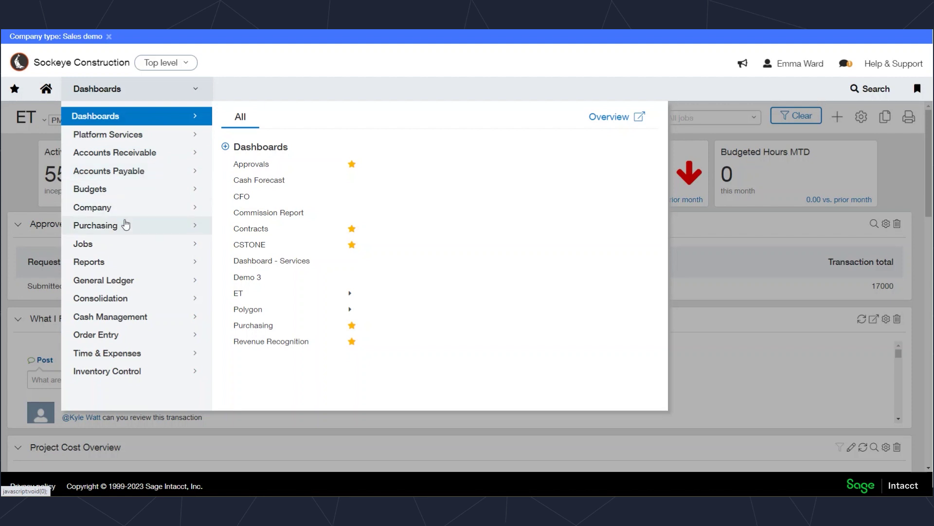
- Move Jobs below Accounts Payable, view the Jobs functions, then show the favourite pages
left_click_drag(116, 247, 122, 190)
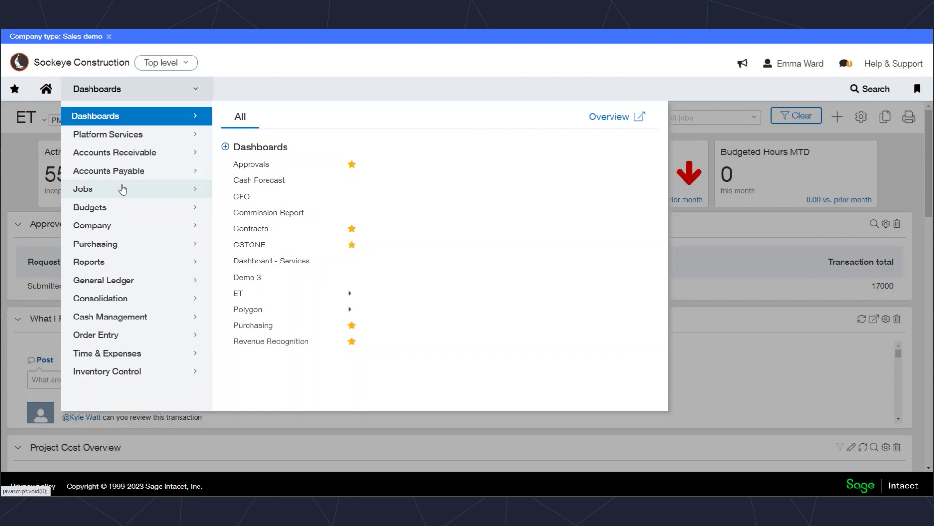
left_click(122, 191)
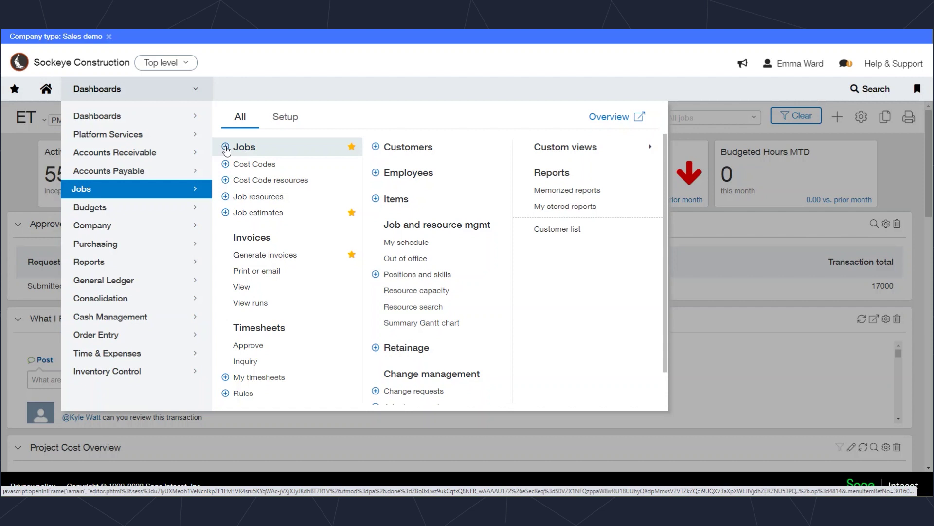
mouse_move(353, 170)
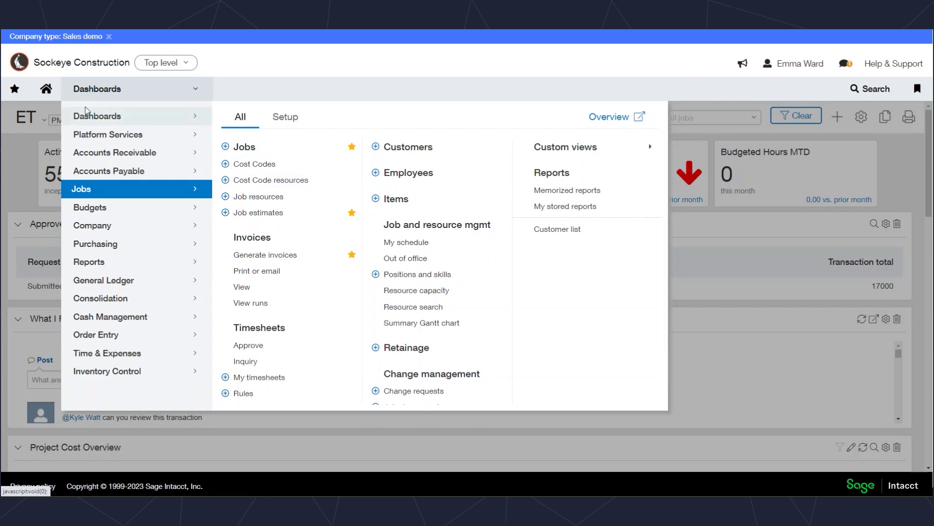
left_click(15, 89)
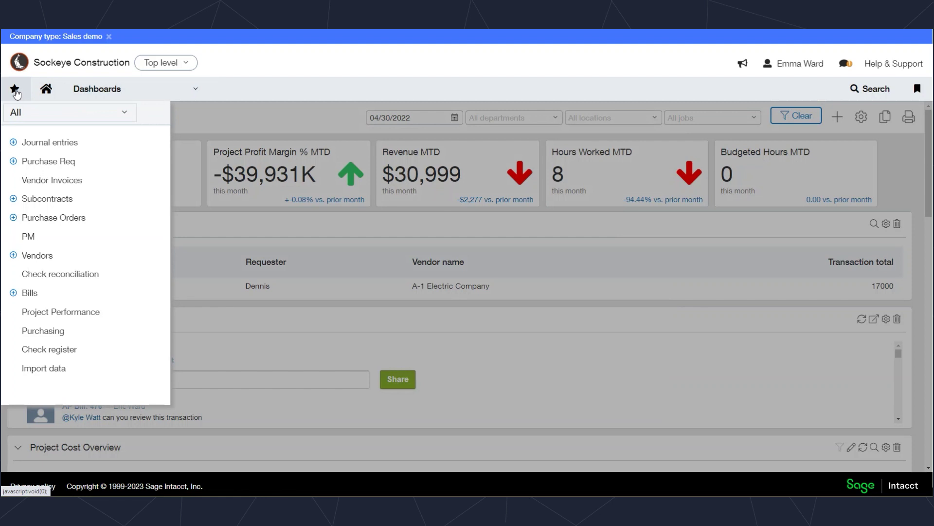
- Close the favourites list by reopening the main navigation menu from Dashboards
left_click(196, 89)
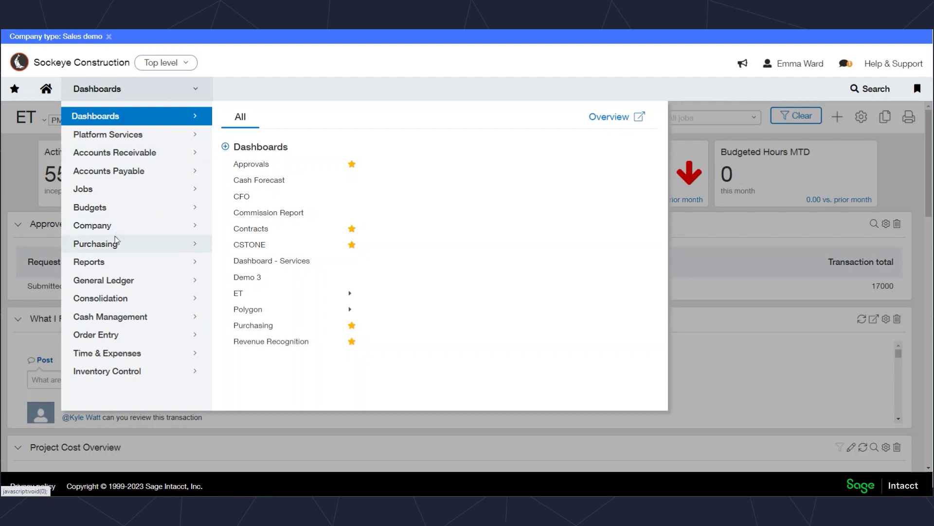
- Go to the Accounts Payable page showing Vendors, Enter a bill, Approve bills, Pay bills, Print checks
left_click(115, 171)
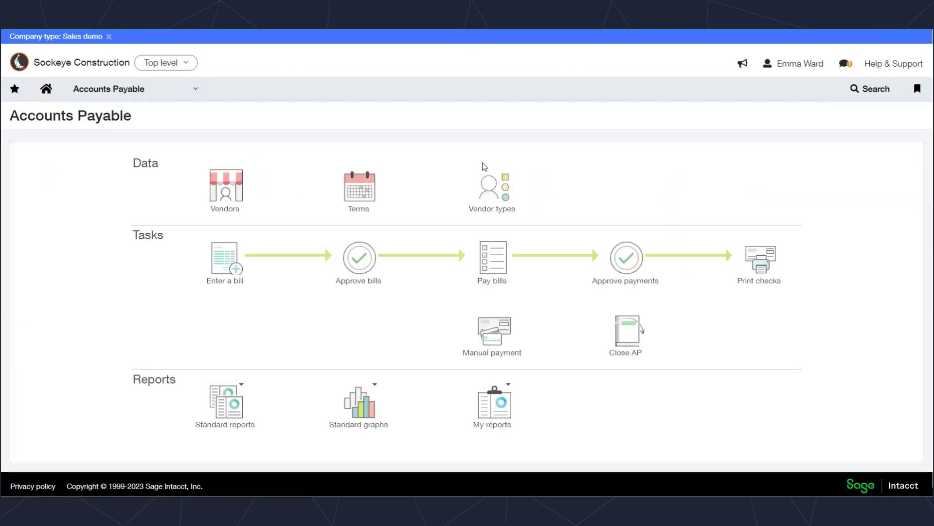